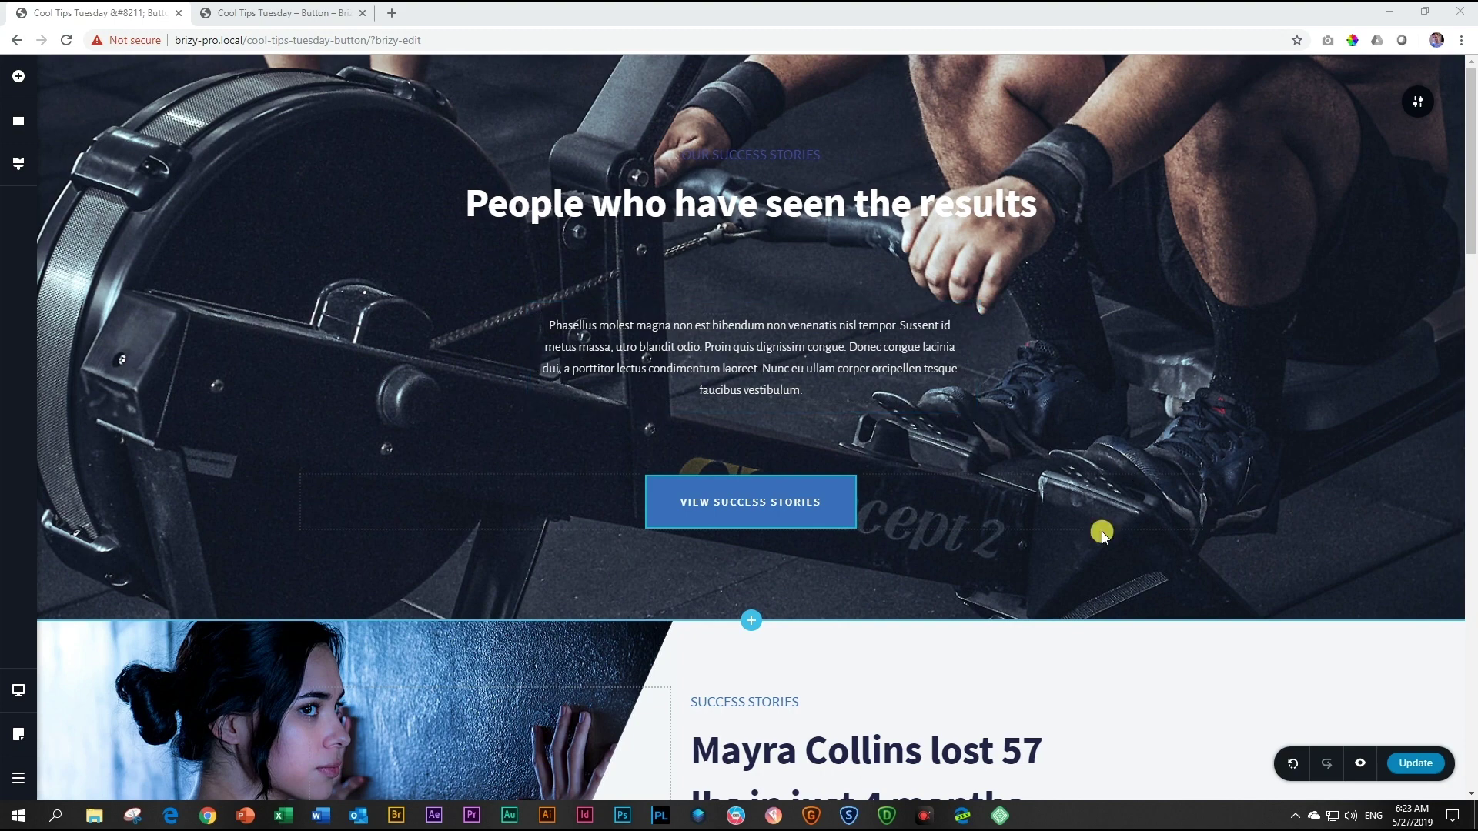
Scroll down to the first success story section with its heading, paragraph and Read More button
{"action": "scroll", "coordinate": [937, 571], "scroll_direction": "down", "scroll_amount": 6}
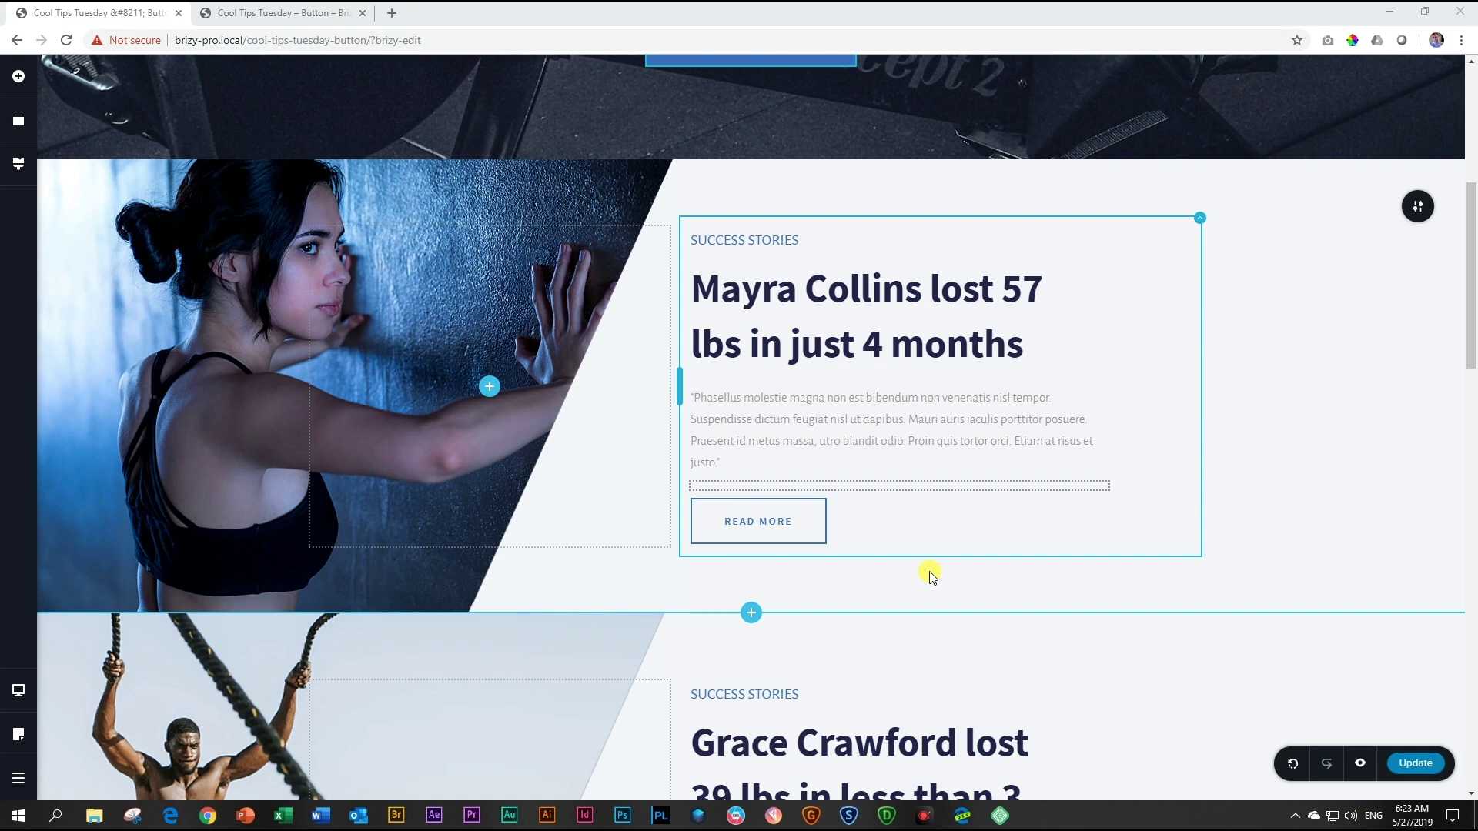
Add a Progress element below the Read More button, creating a 'My skill' 80% bar
{"action": "left_click", "coordinate": [19, 77]}
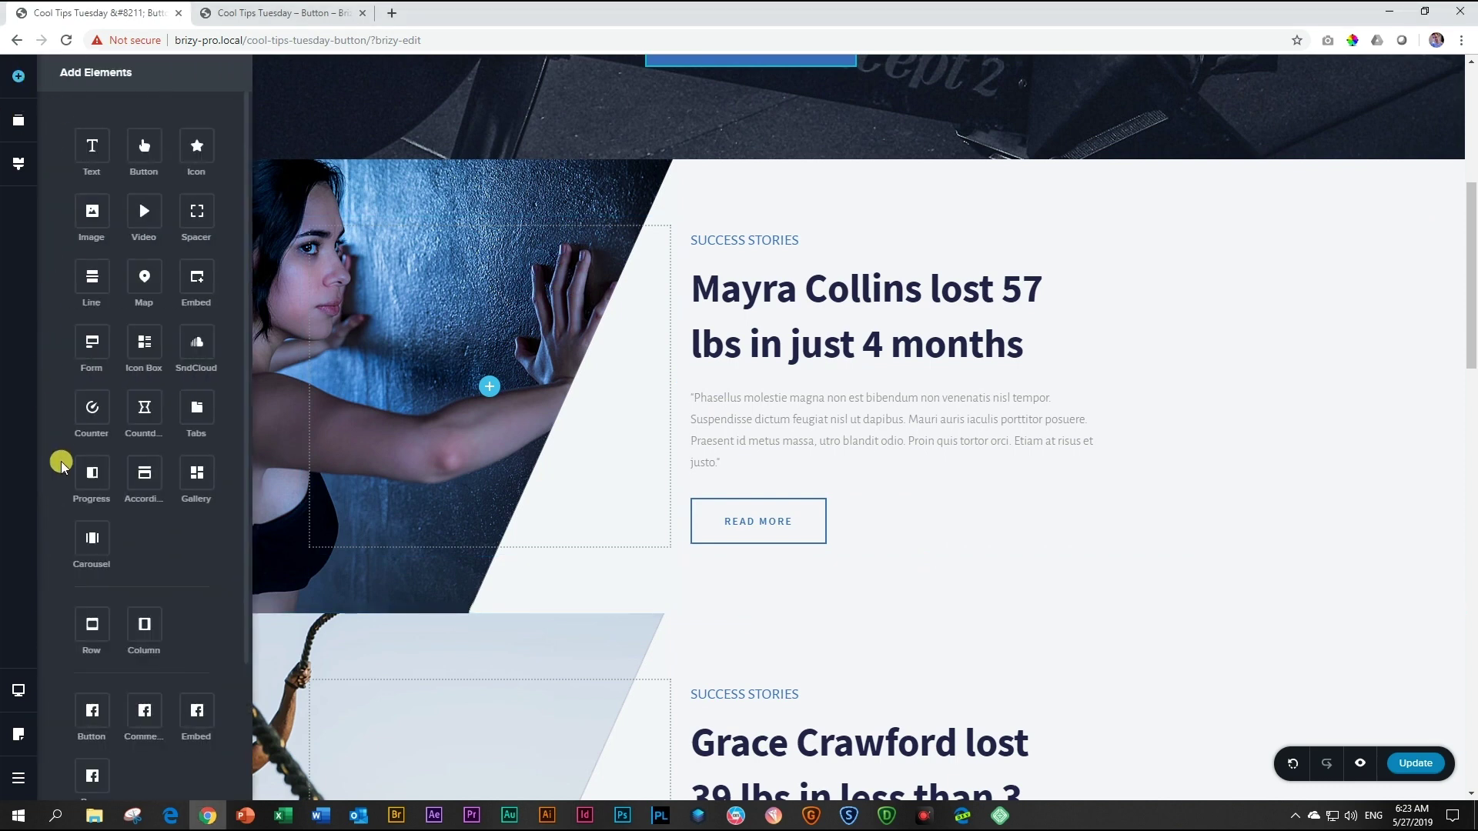
{"action": "left_click_drag", "start_coordinate": [88, 477], "coordinate": [786, 564]}
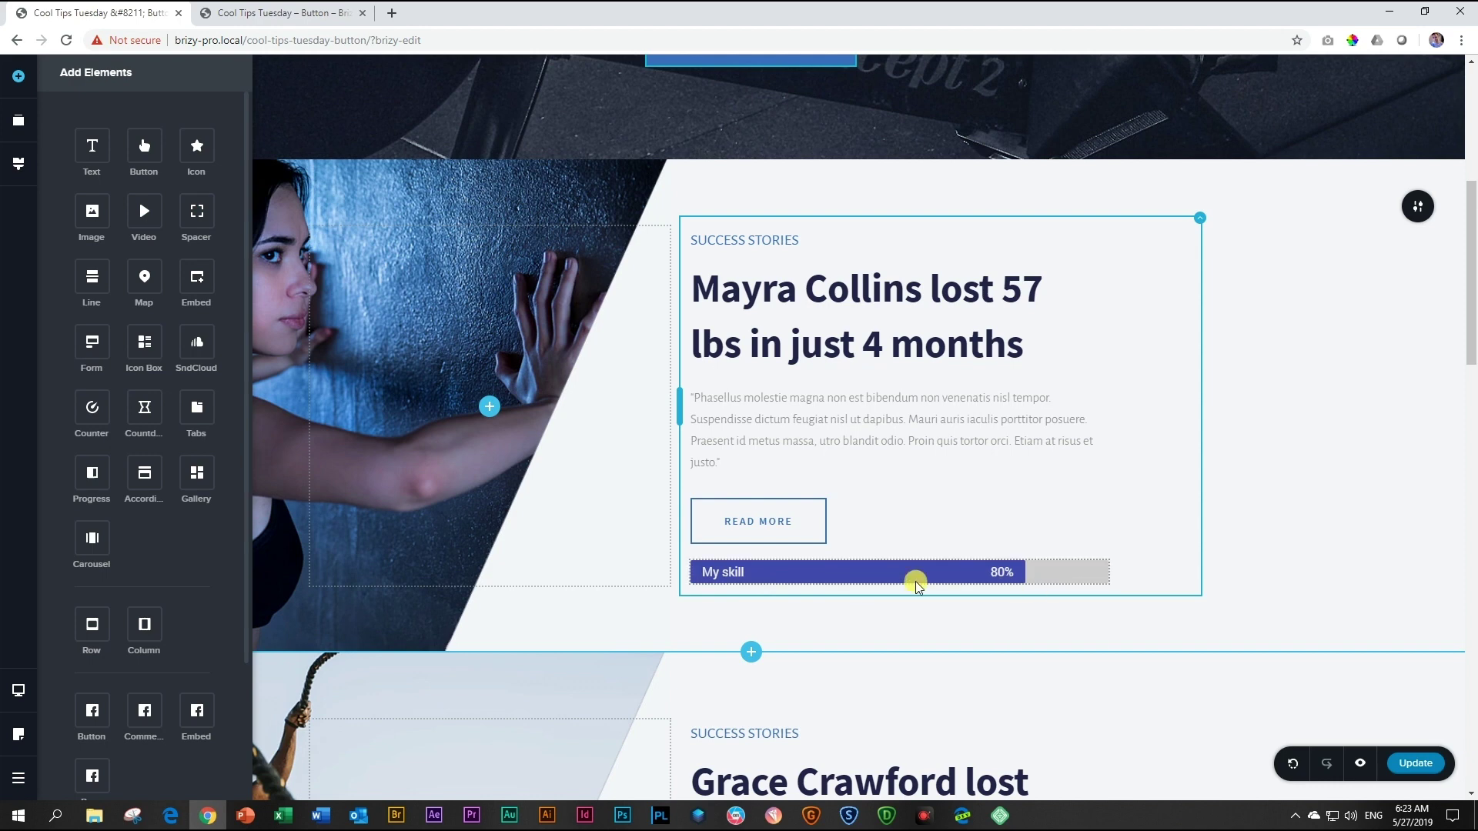
Set the My skill progress bar to 55%, keeping its percentage number displayed
{"action": "left_click", "coordinate": [893, 572]}
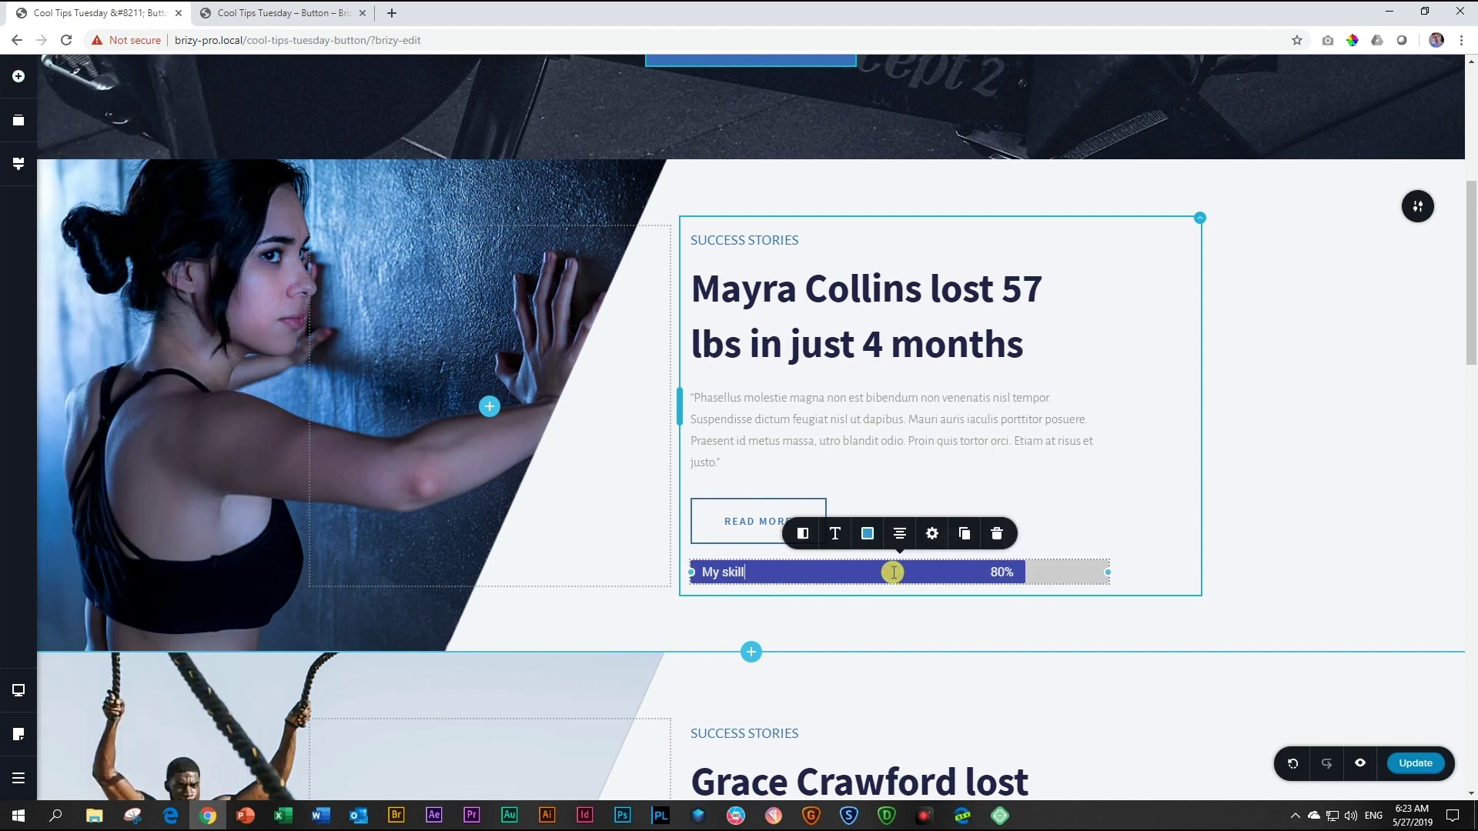
{"action": "left_click", "coordinate": [803, 535]}
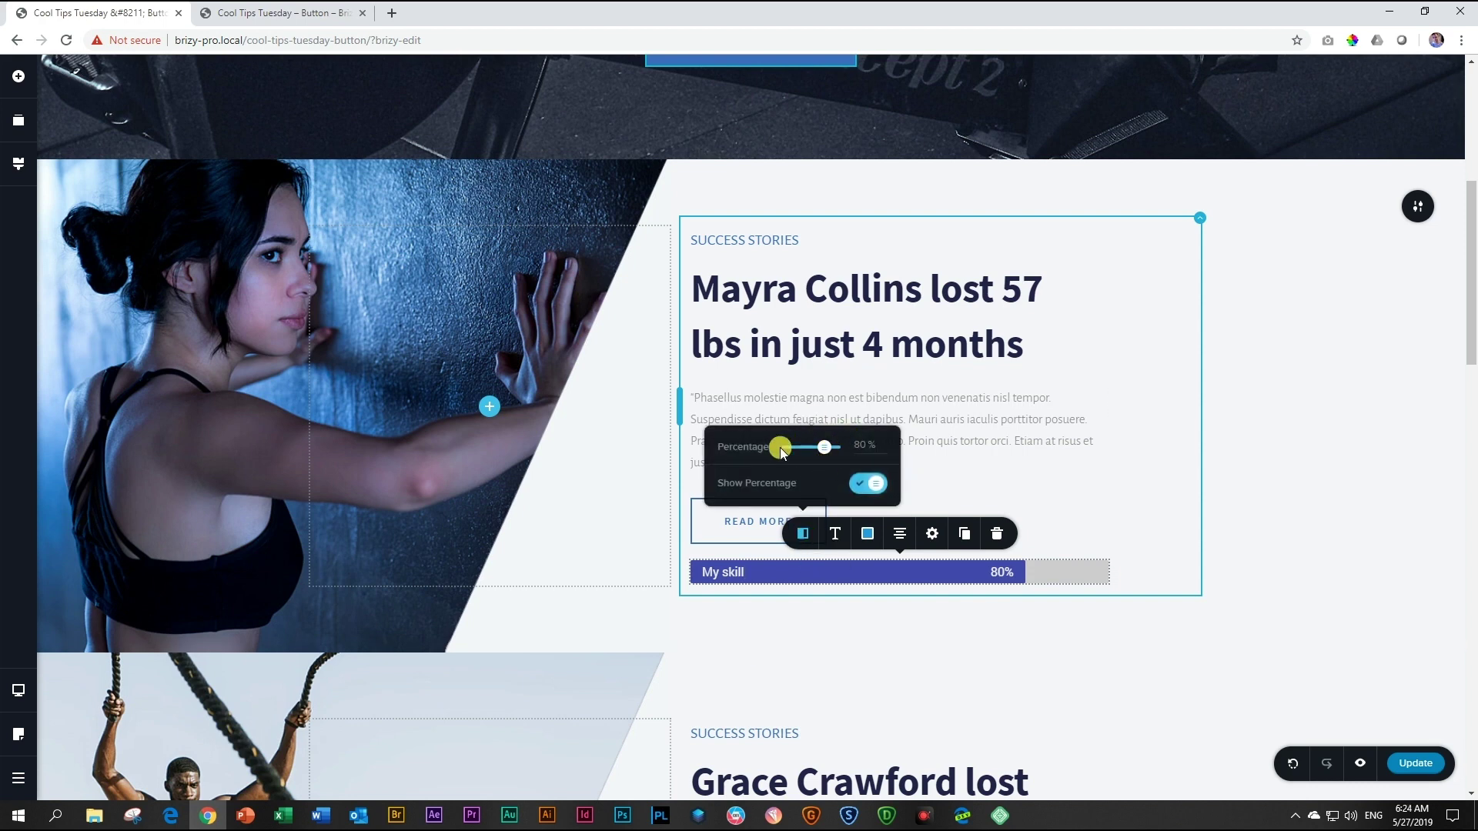
{"action": "mouse_move", "coordinate": [829, 452]}
{"action": "left_mouse_down"}
{"action": "mouse_move", "coordinate": [784, 456]}
{"action": "mouse_move", "coordinate": [845, 460]}
{"action": "mouse_move", "coordinate": [811, 455]}
{"action": "left_mouse_up"}
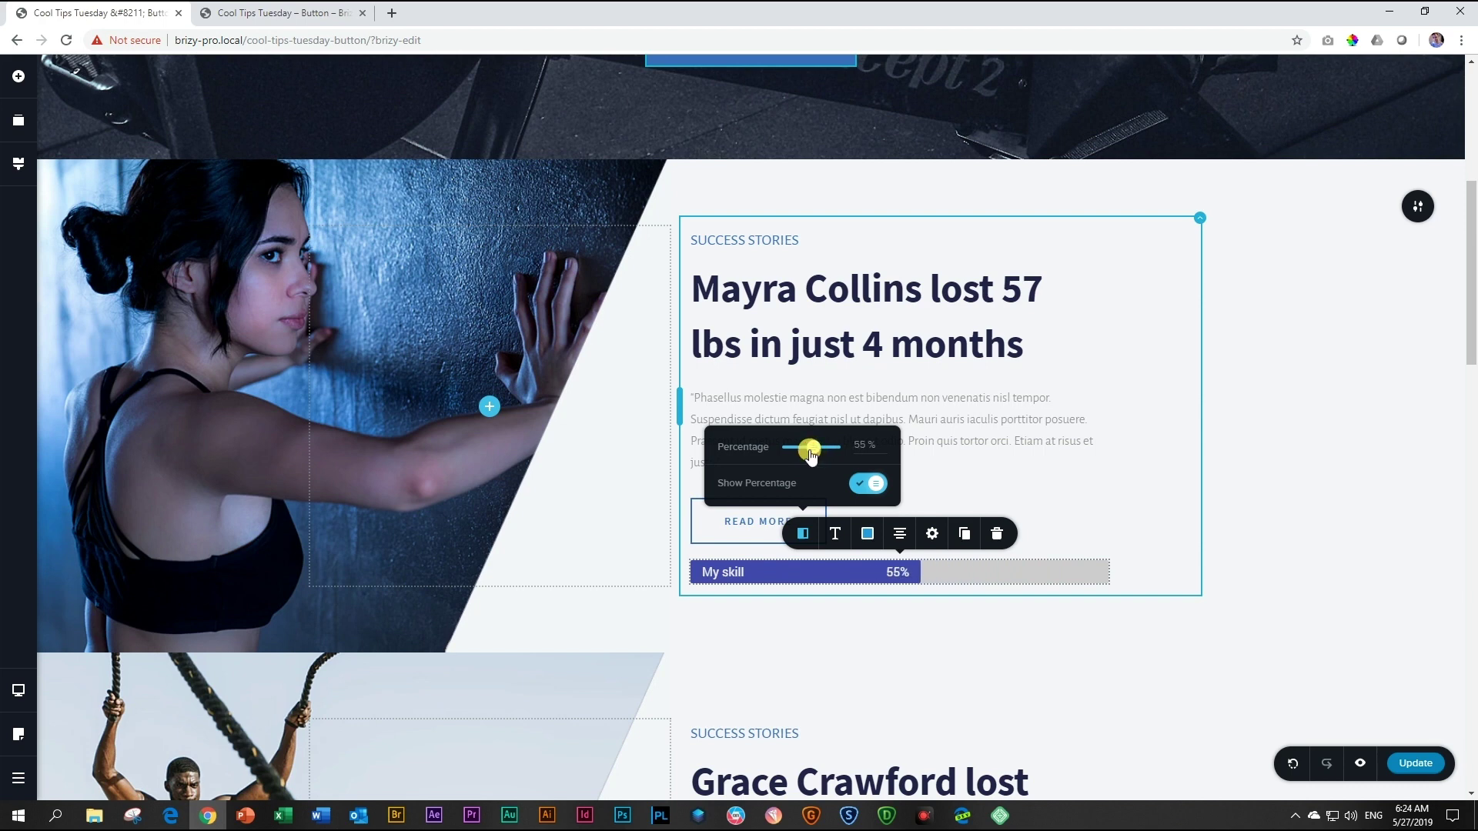
{"action": "left_click", "coordinate": [860, 483]}
{"action": "left_click", "coordinate": [860, 484]}
{"action": "left_click", "coordinate": [838, 539]}
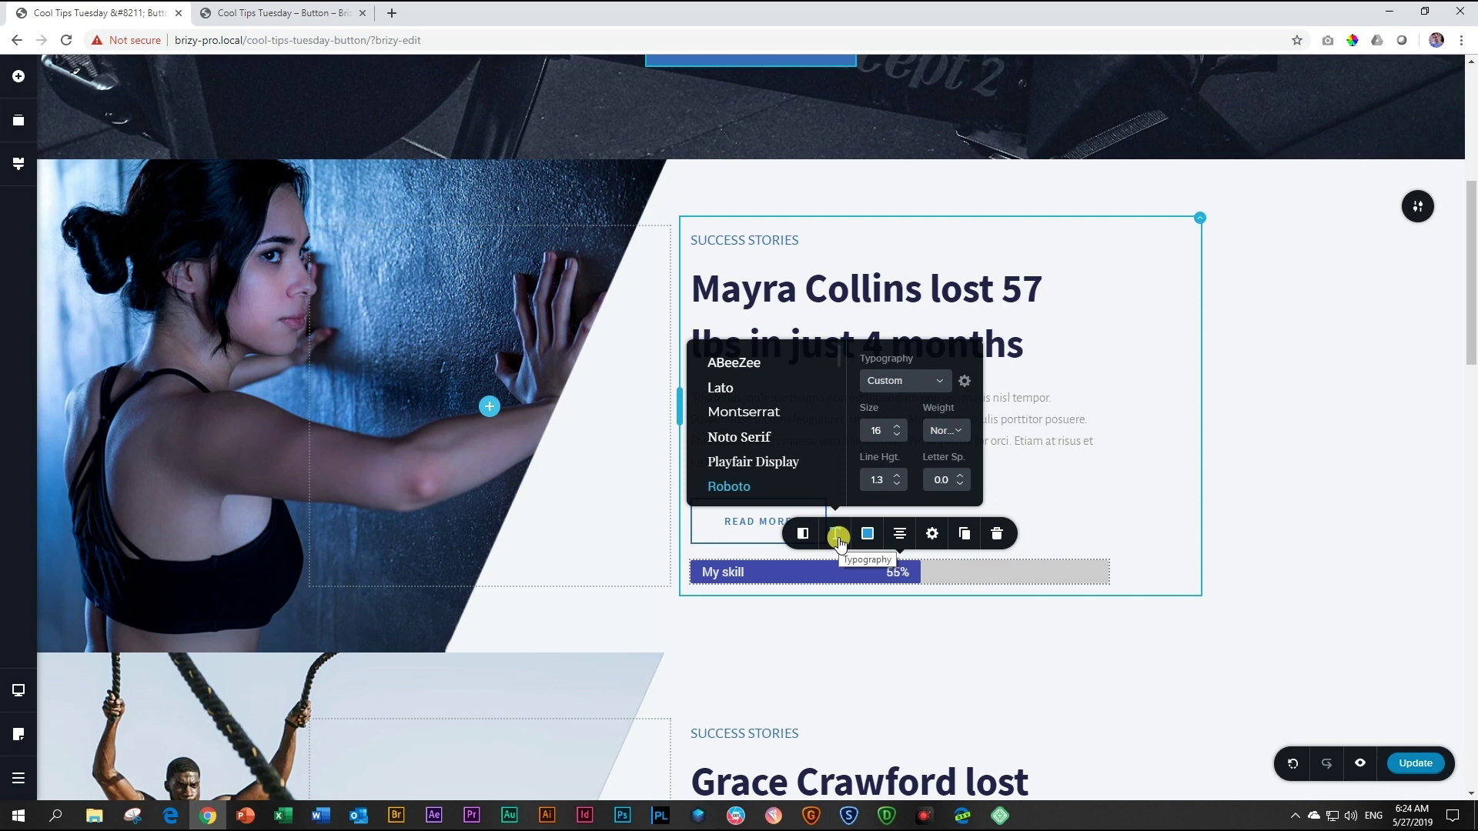
Change the My skill bar's fill colour to grey #868686
{"action": "left_click", "coordinate": [868, 536]}
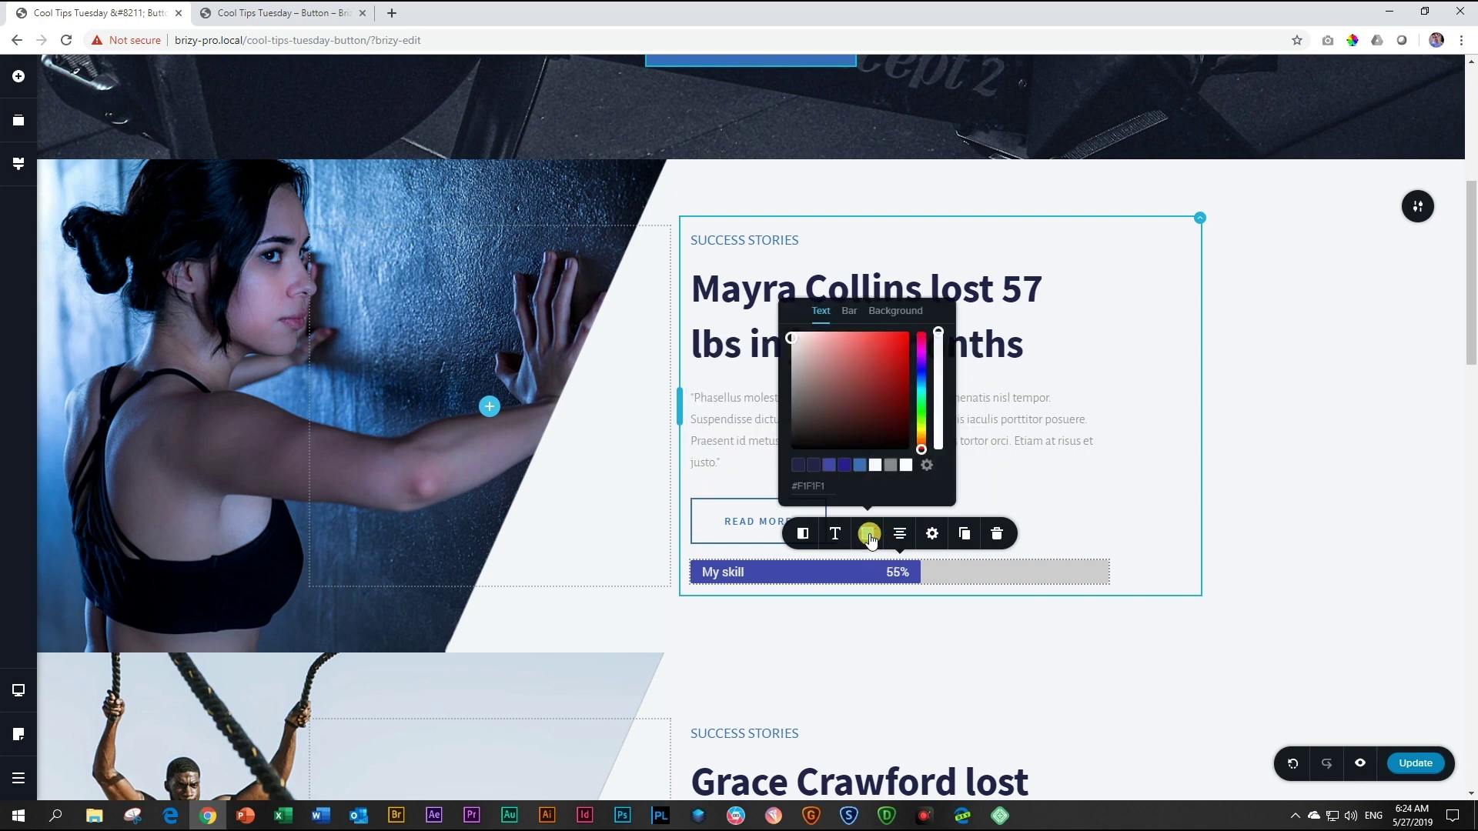
{"action": "left_click", "coordinate": [830, 332]}
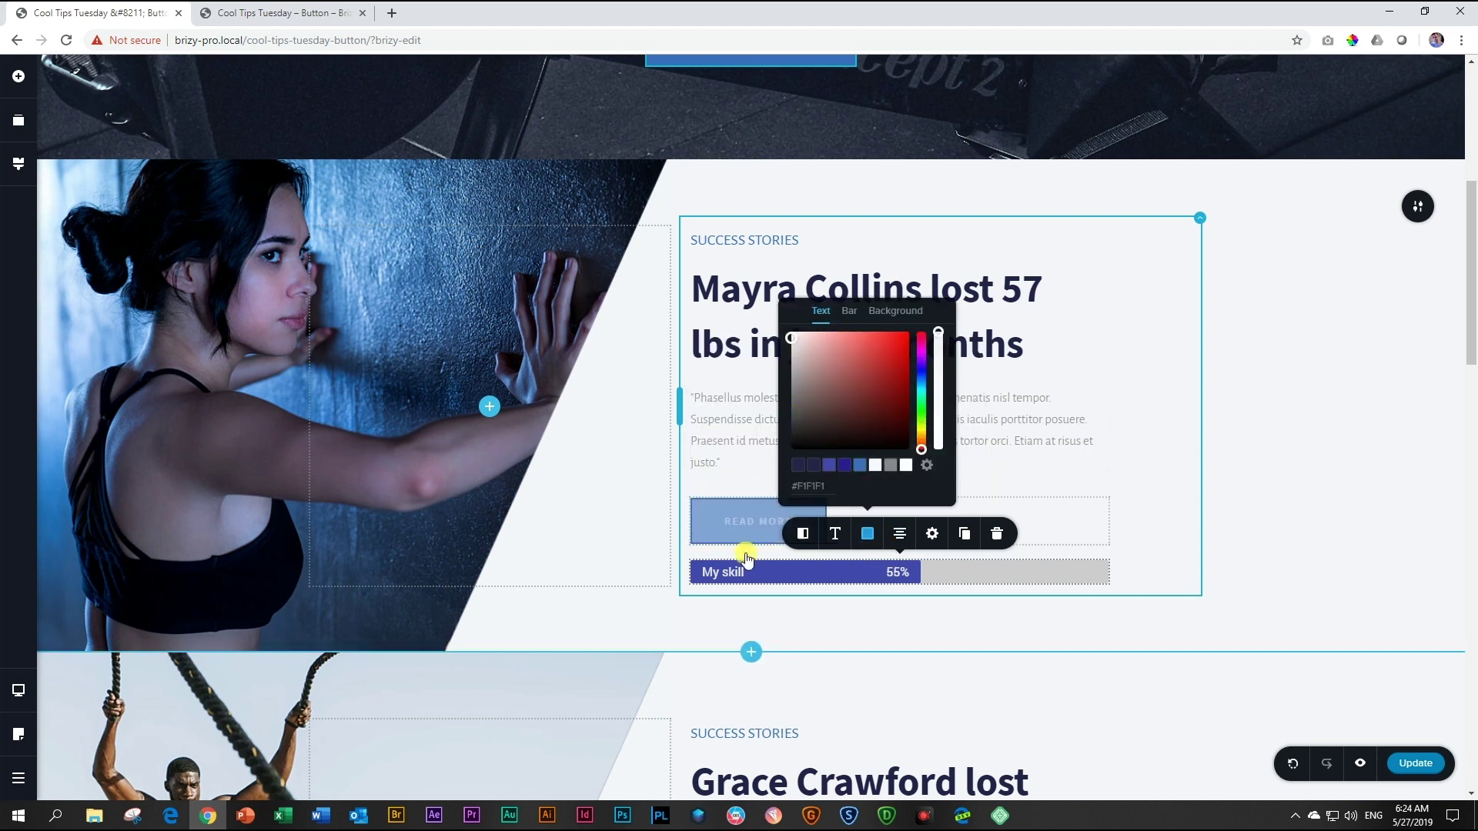
{"action": "left_click", "coordinate": [818, 317]}
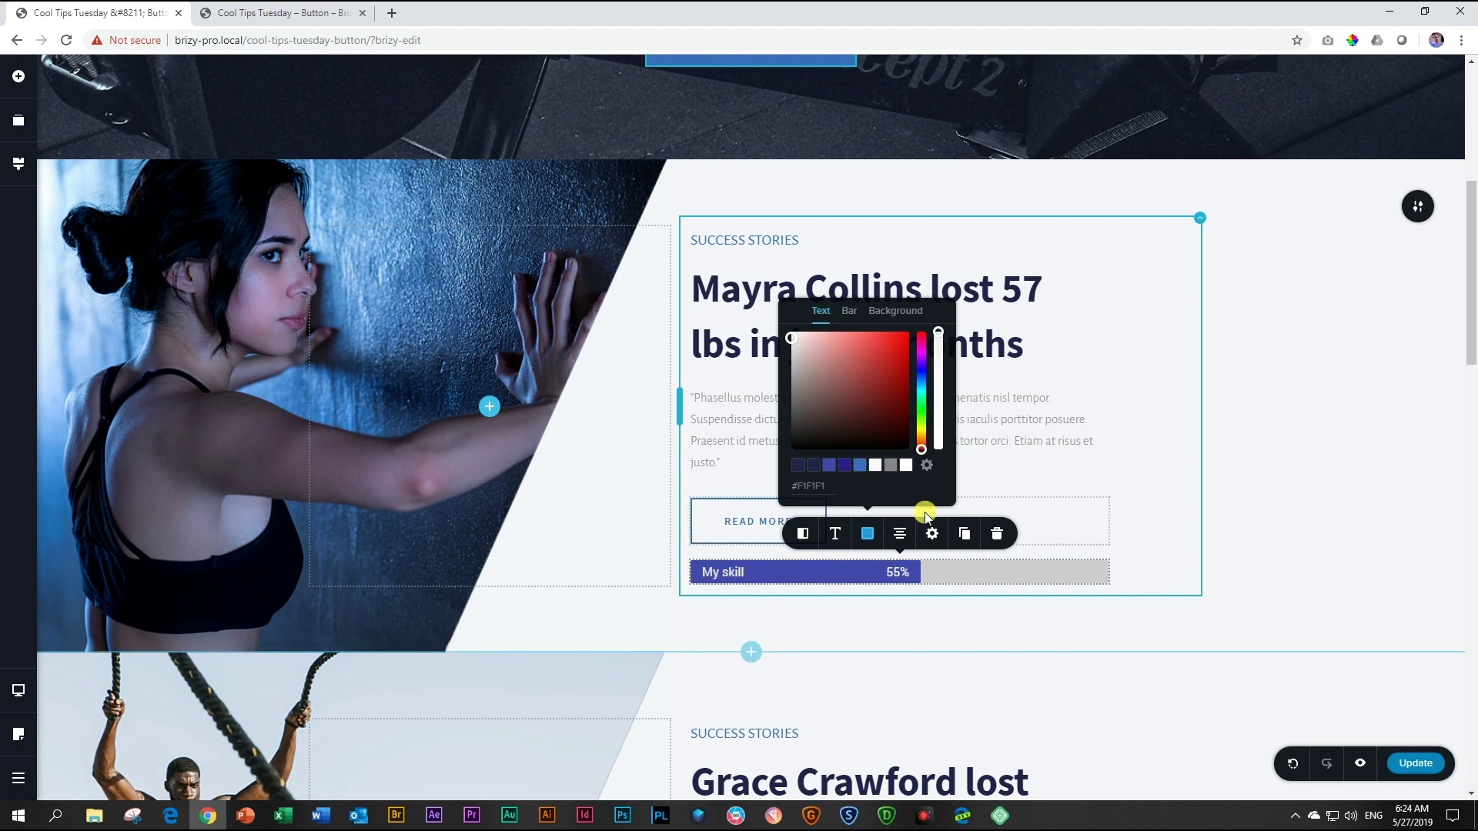
{"action": "left_click", "coordinate": [849, 323]}
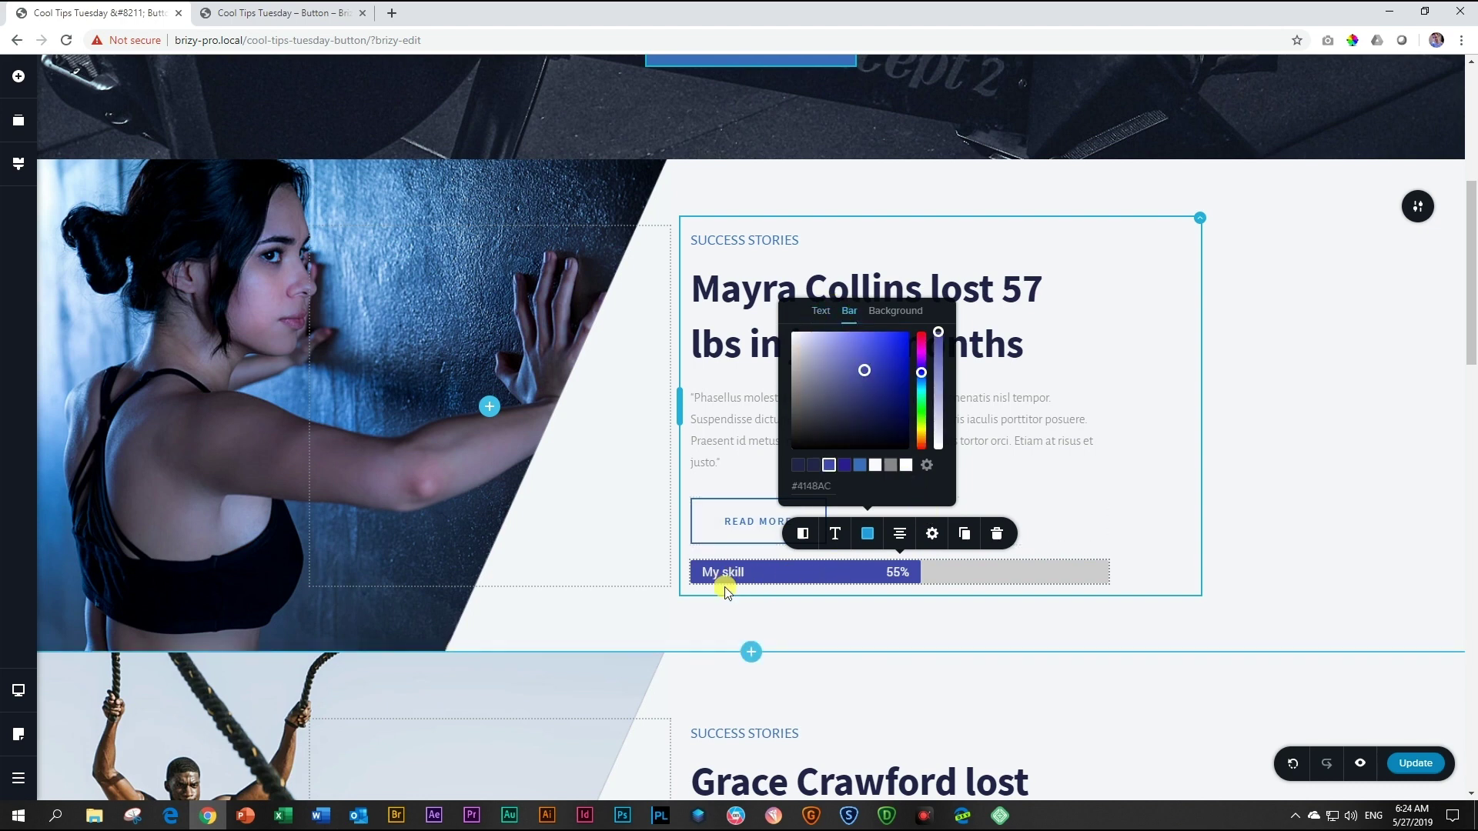
{"action": "left_click", "coordinate": [862, 465]}
{"action": "left_click", "coordinate": [875, 465]}
{"action": "left_click", "coordinate": [891, 465]}
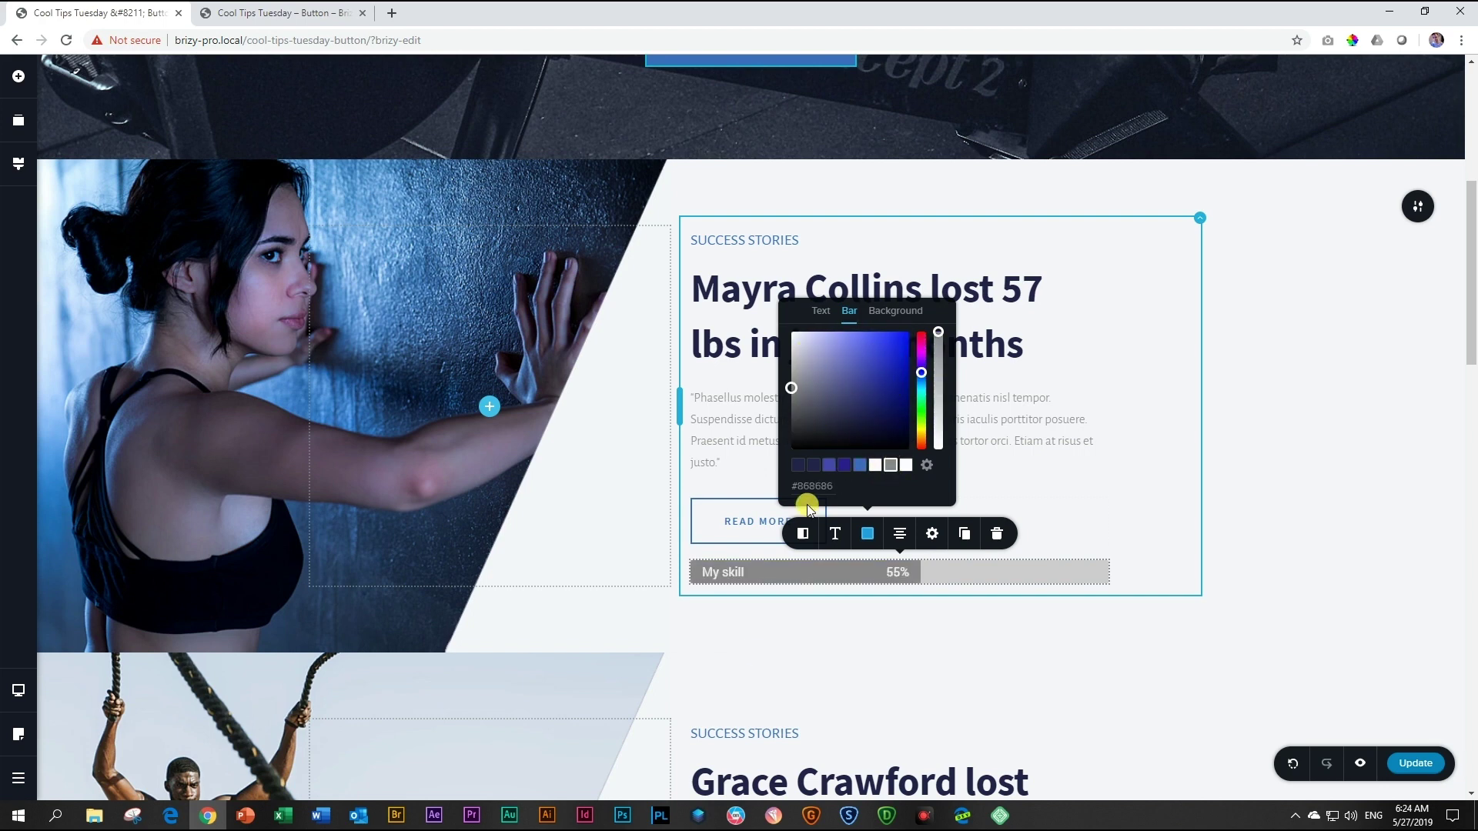
Make the bar's background track fully transparent with opacity 0
{"action": "left_click", "coordinate": [889, 311]}
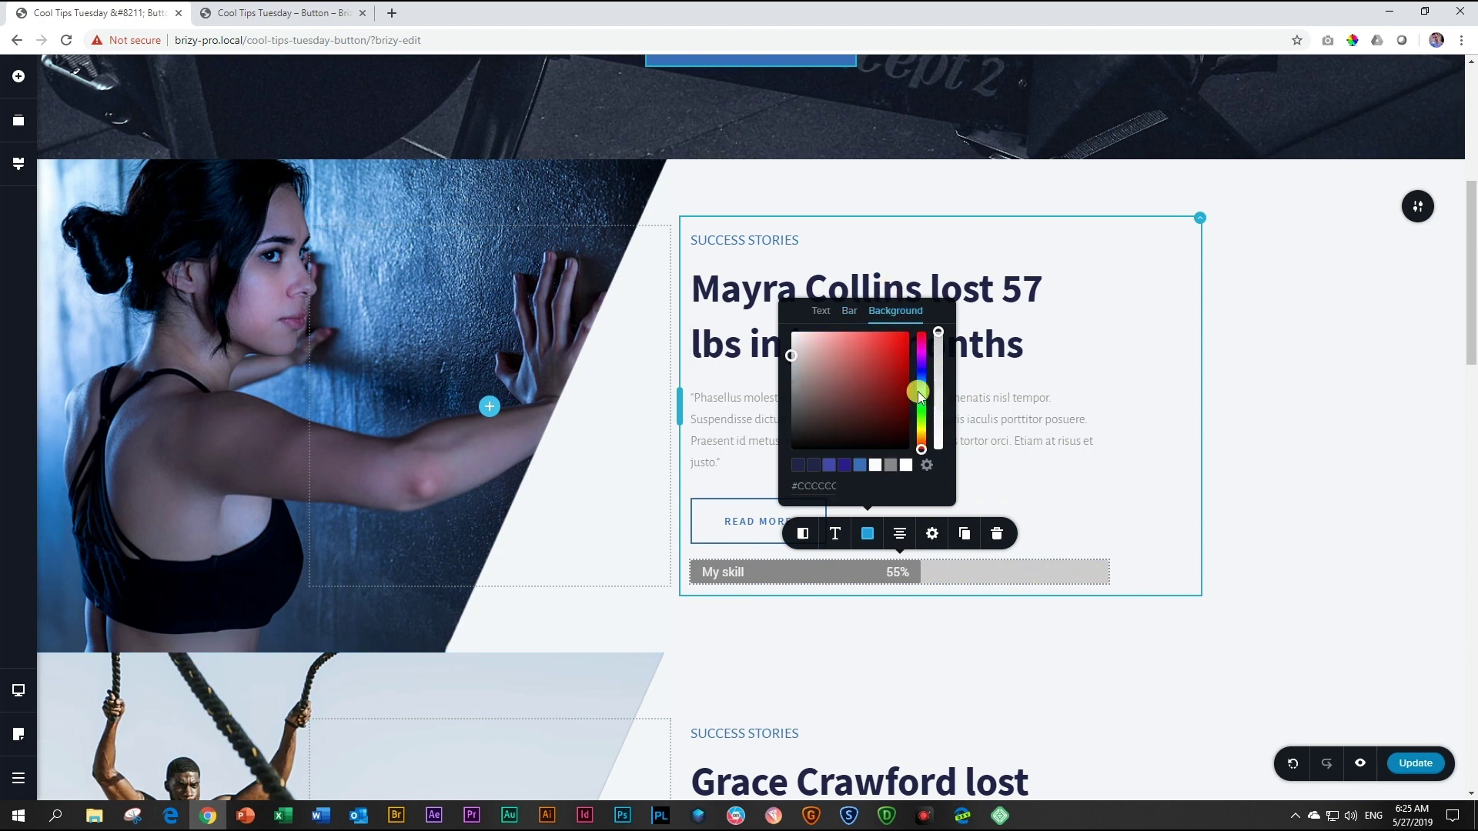
{"action": "left_click_drag", "start_coordinate": [939, 333], "coordinate": [939, 472]}
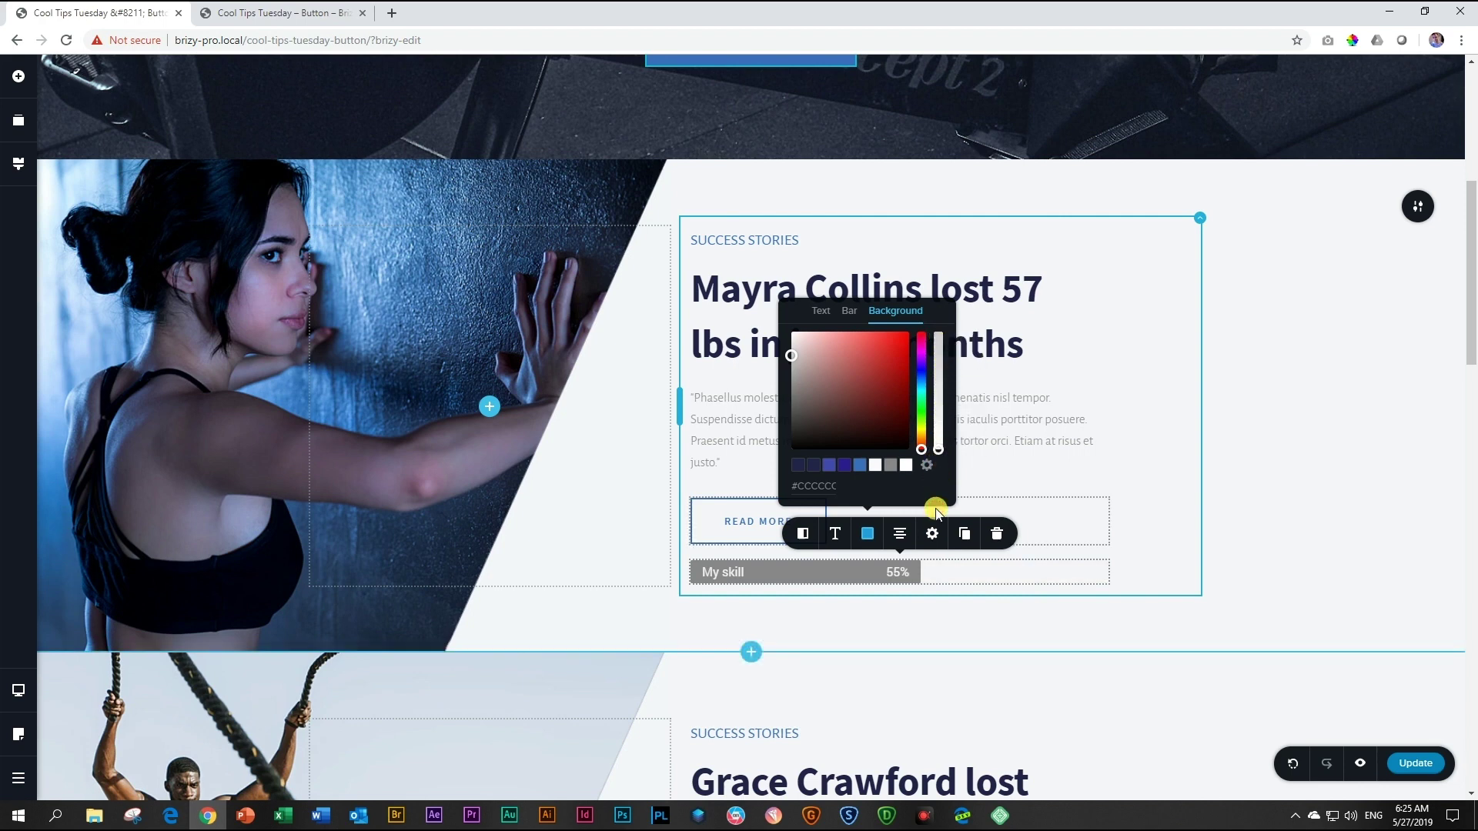
{"action": "left_click", "coordinate": [926, 561]}
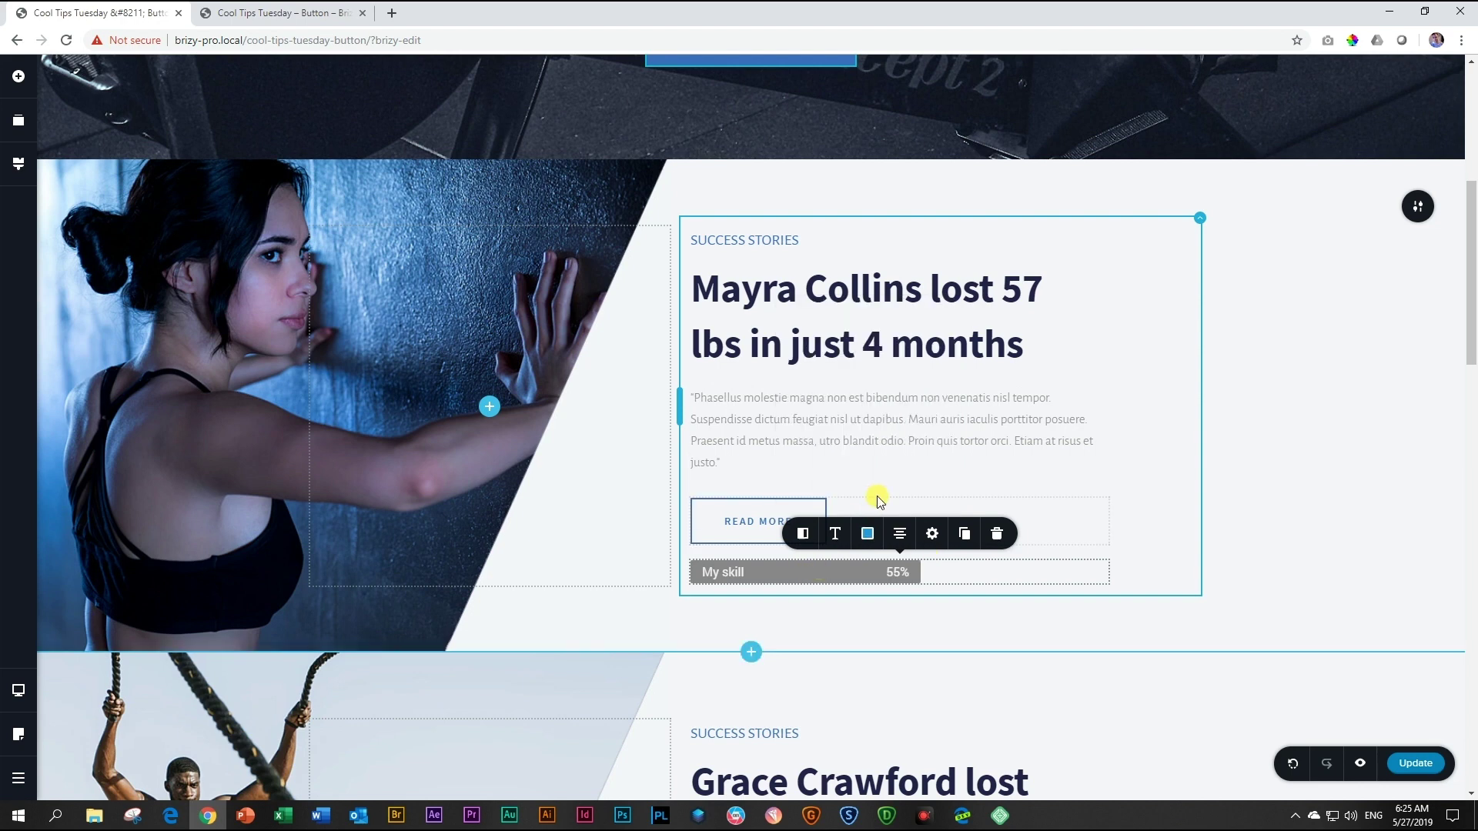
Reduce the My skill bar's width so it shrinks toward the middle of its row
{"action": "left_click", "coordinate": [882, 574]}
{"action": "left_click_drag", "start_coordinate": [1109, 573], "coordinate": [1030, 572]}
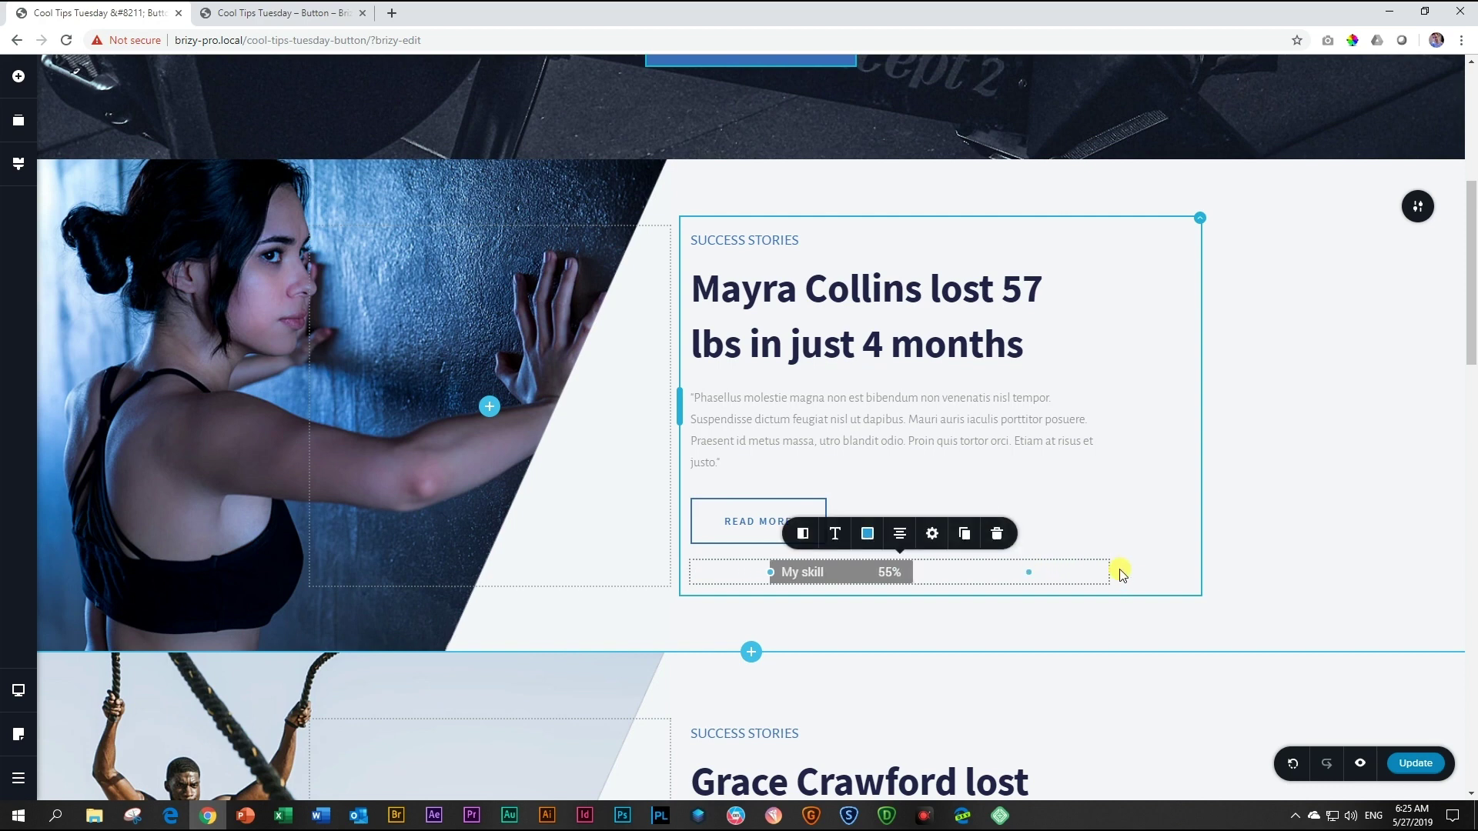
Try left and centred alignments for the My skill bar, leaving it centred
{"action": "left_click", "coordinate": [899, 535]}
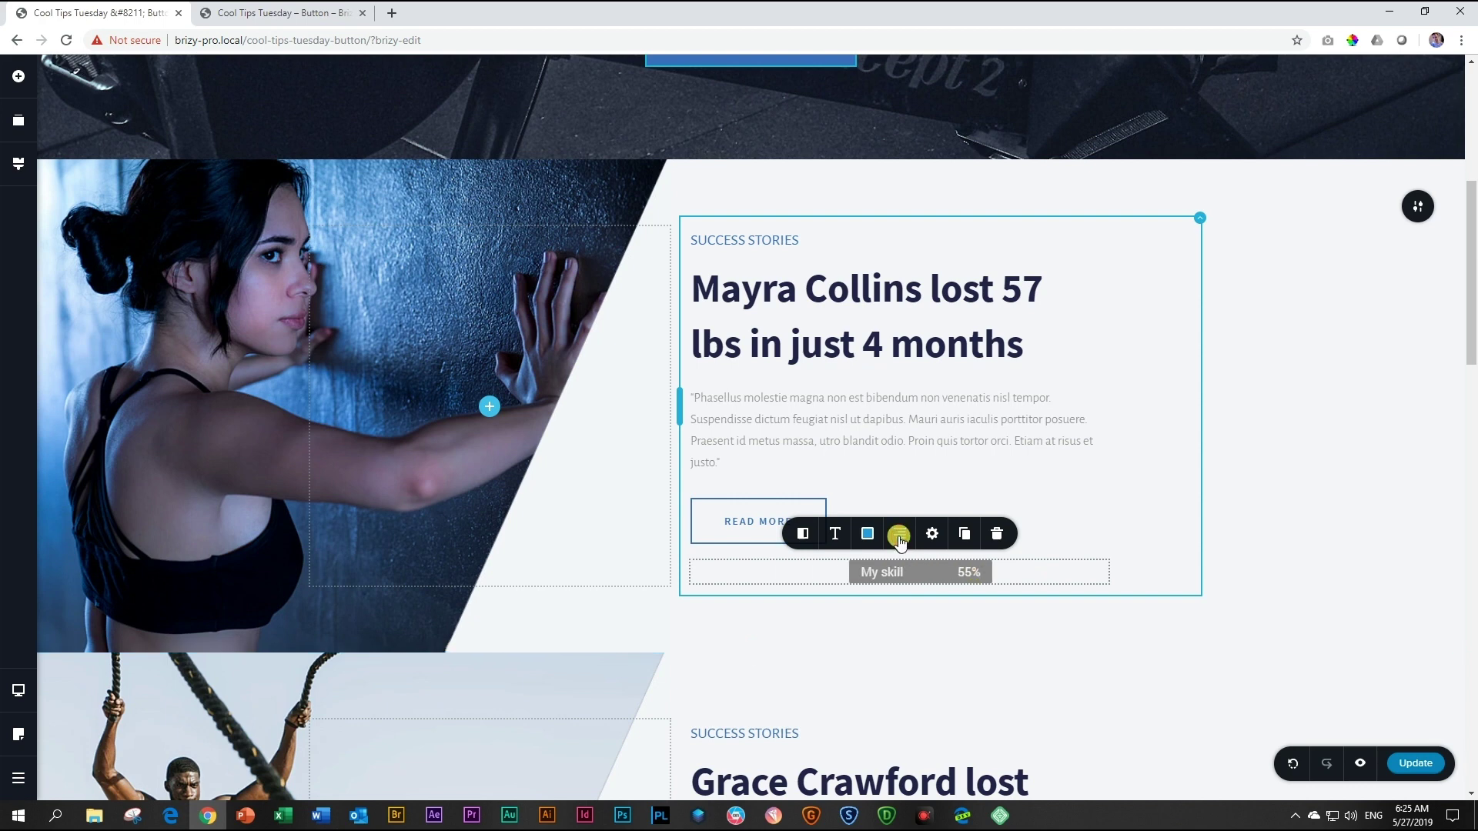
{"action": "left_click", "coordinate": [899, 535]}
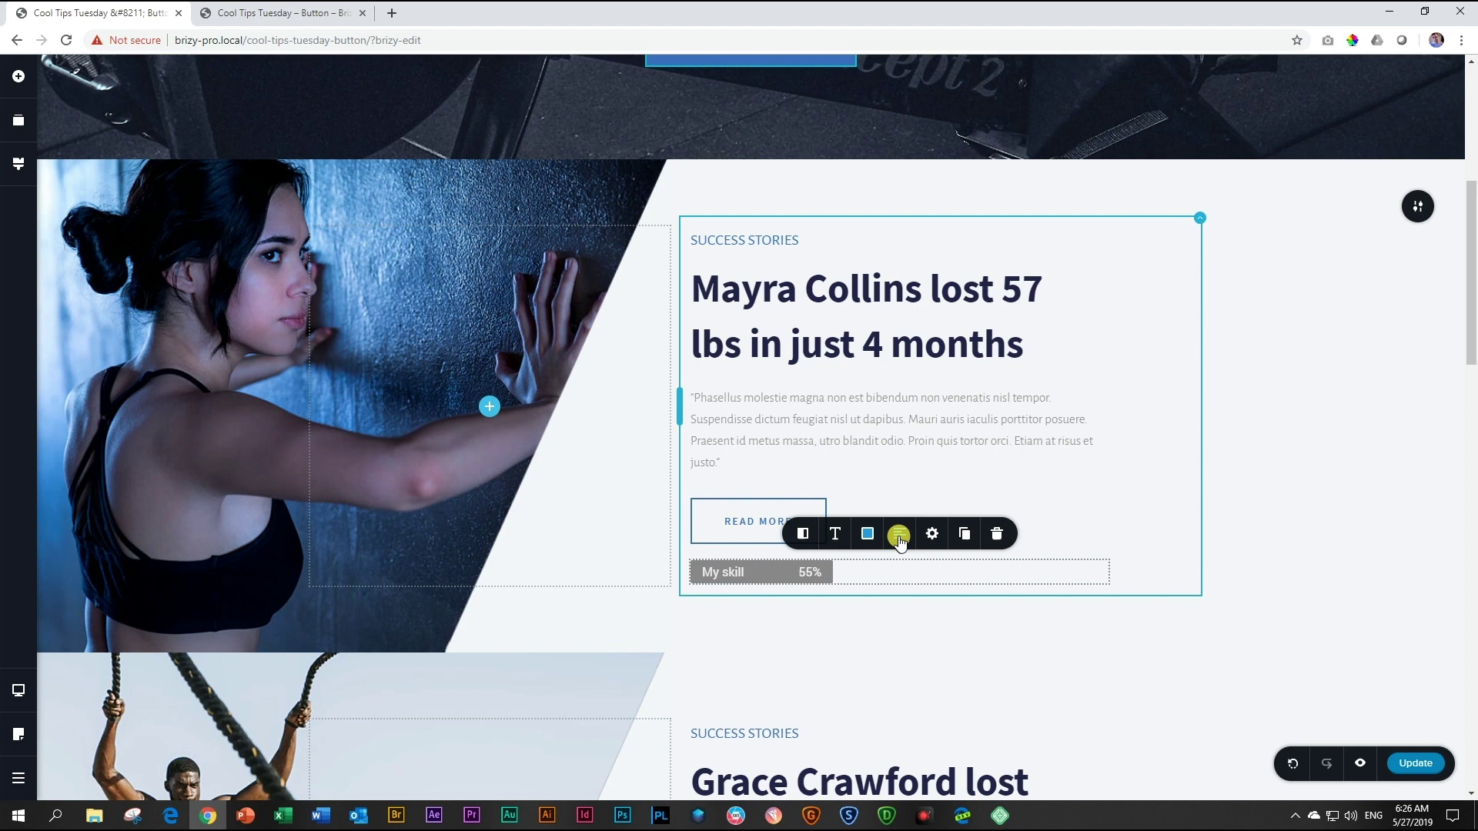
{"action": "left_click", "coordinate": [898, 535]}
Restore the light grey background track and blue fill on the My skill bar
{"action": "left_click", "coordinate": [867, 533]}
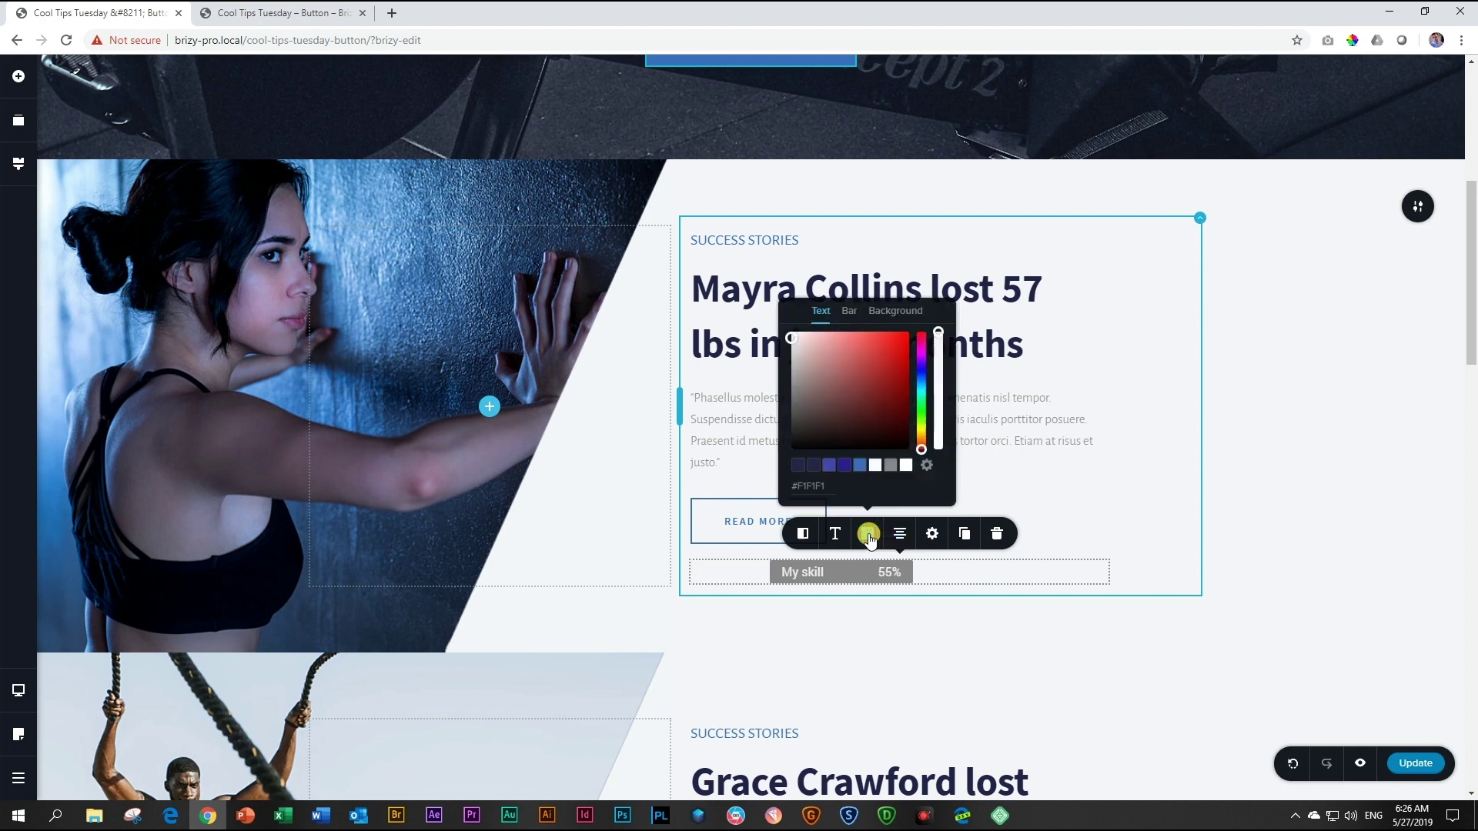
{"action": "left_click", "coordinate": [896, 313]}
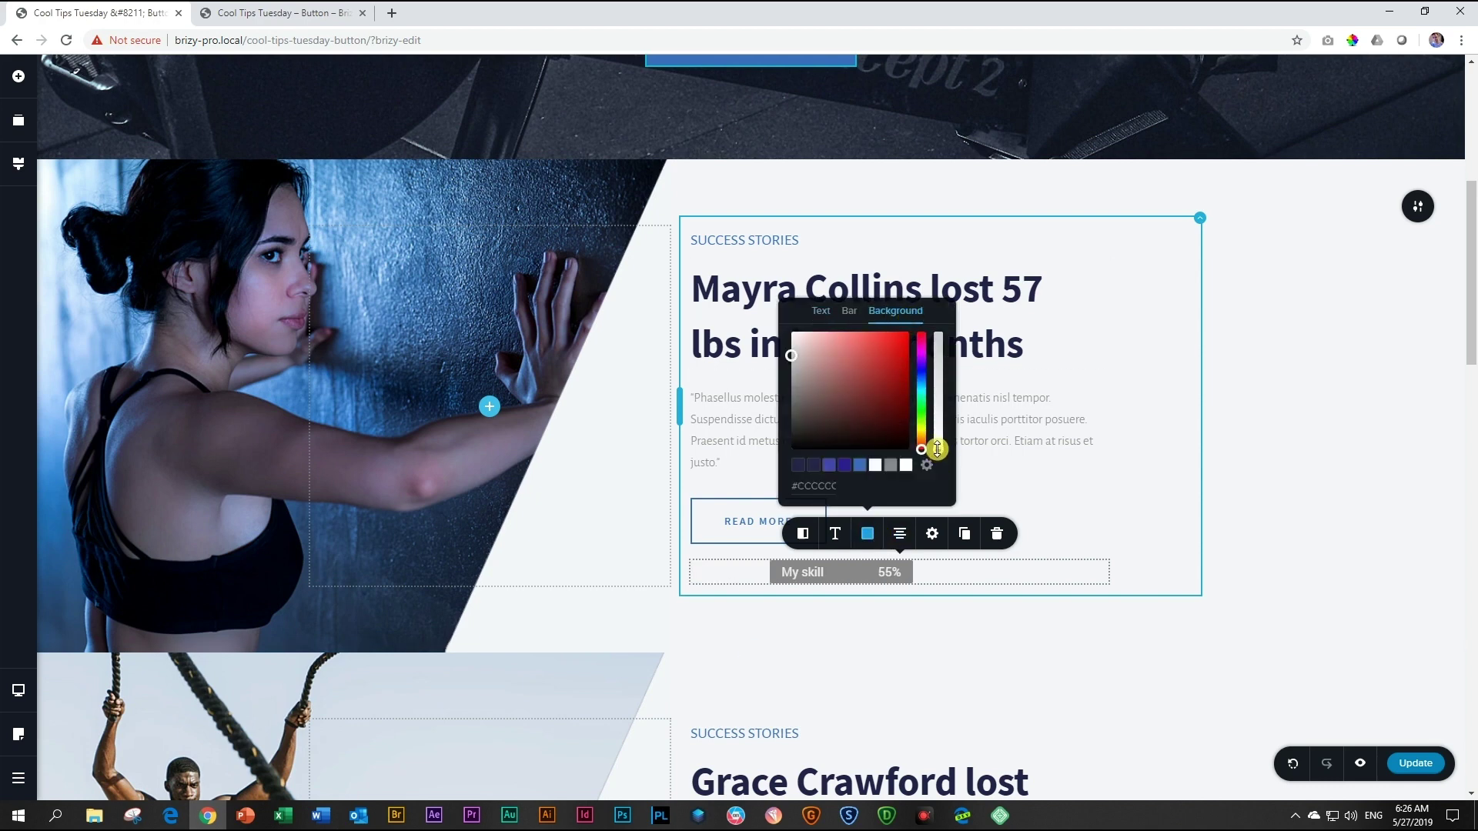
{"action": "left_click_drag", "start_coordinate": [936, 445], "coordinate": [953, 324]}
{"action": "left_click", "coordinate": [848, 315]}
{"action": "left_click", "coordinate": [830, 465]}
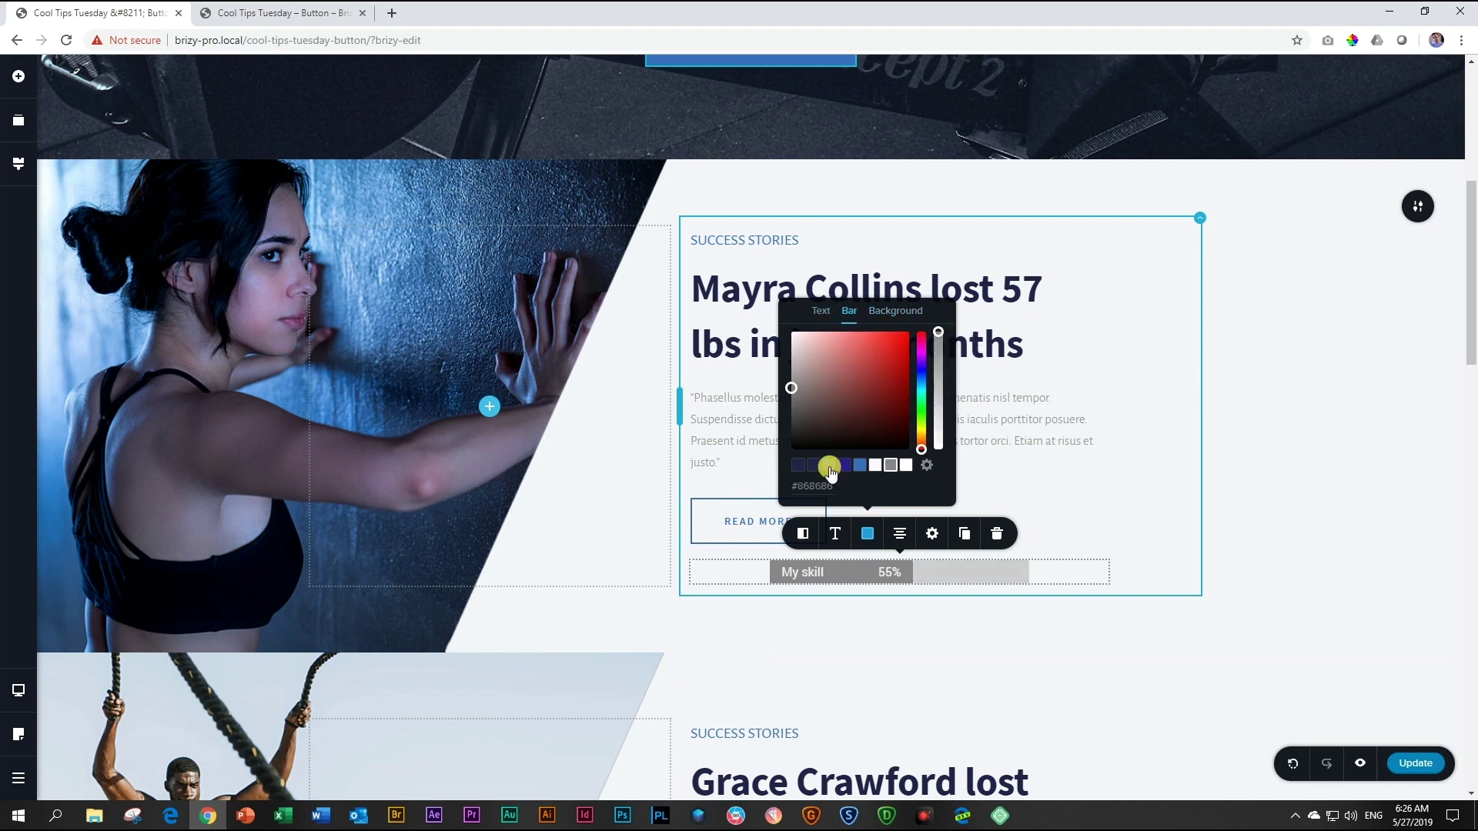
{"action": "left_click", "coordinate": [996, 575]}
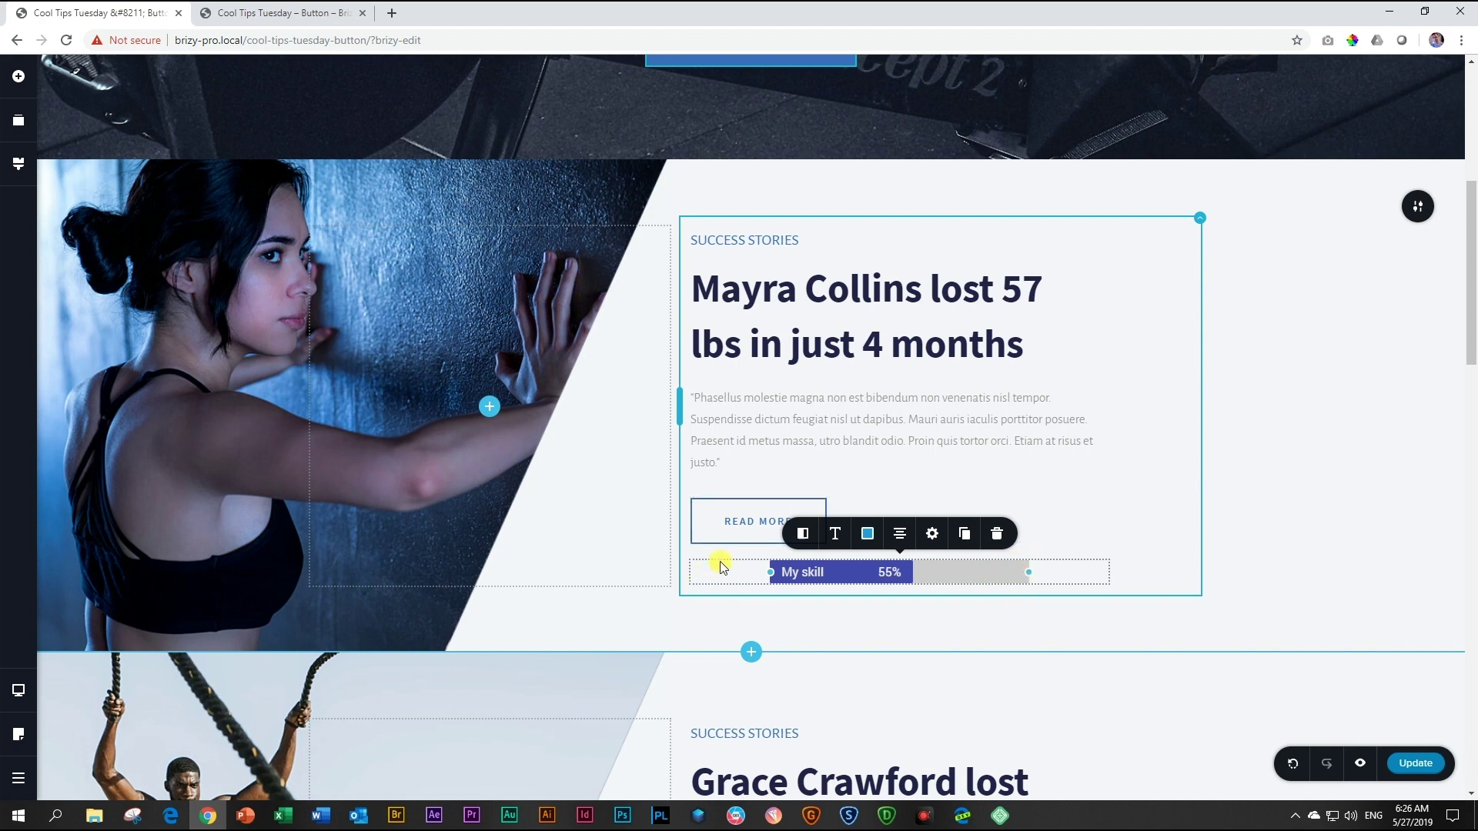
Cycle through the alignment options and leave the My skill bar left-aligned
{"action": "left_click", "coordinate": [897, 535]}
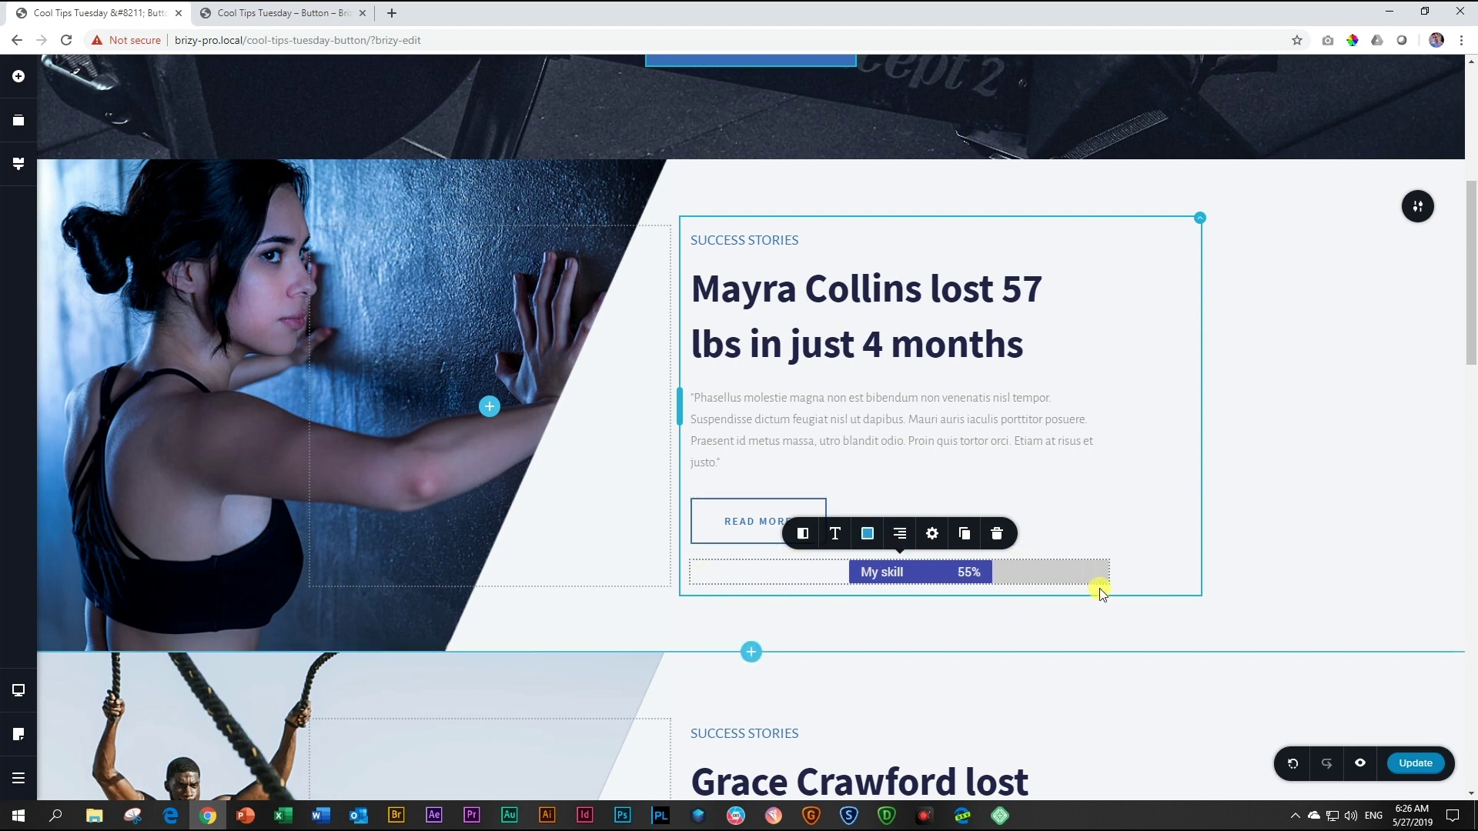
{"action": "left_click", "coordinate": [895, 535]}
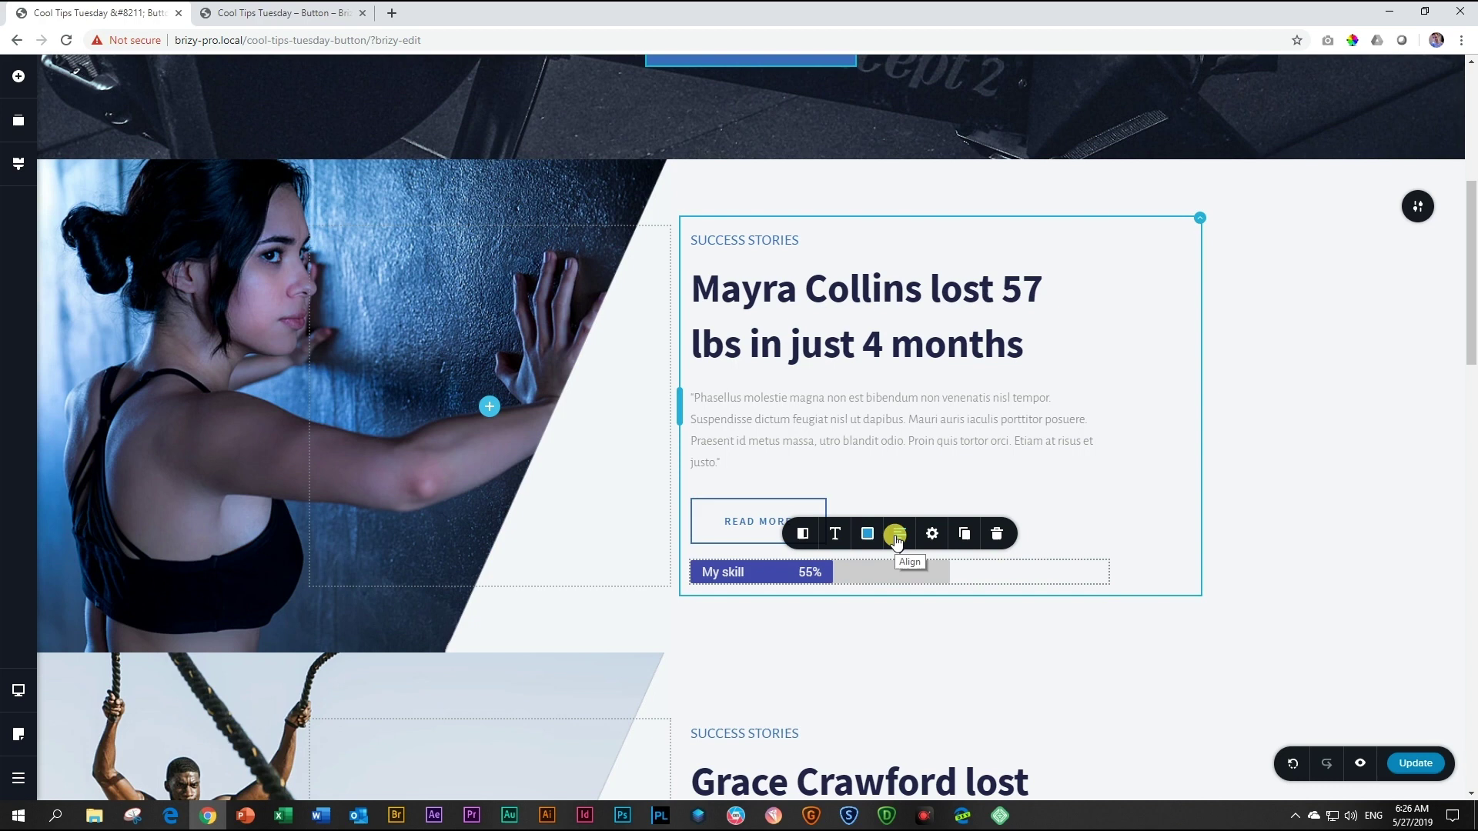
{"action": "left_click", "coordinate": [895, 534]}
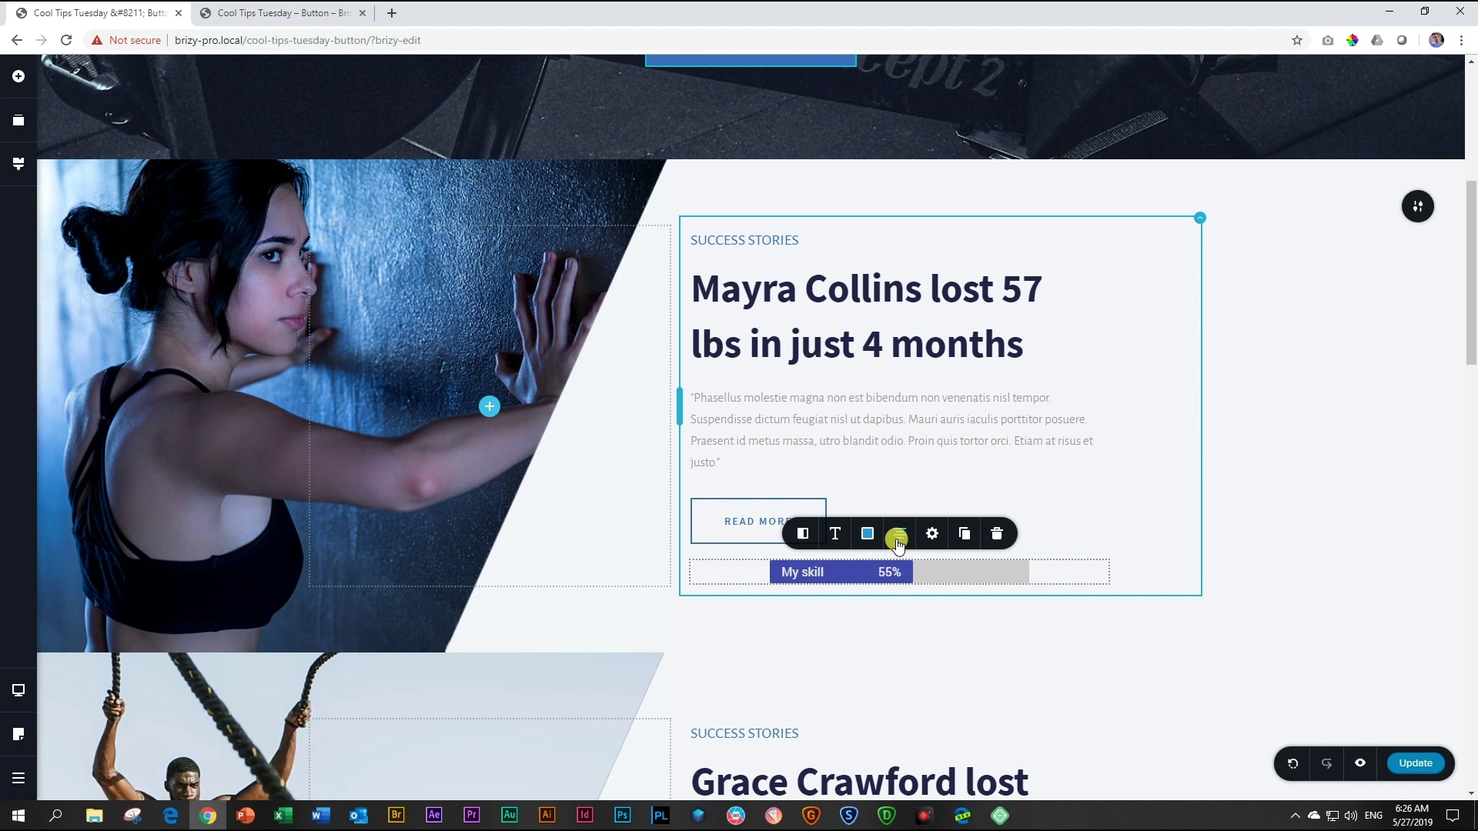
{"action": "left_click", "coordinate": [895, 538]}
{"action": "left_click", "coordinate": [896, 539]}
{"action": "left_click", "coordinate": [895, 539]}
{"action": "left_click", "coordinate": [895, 539]}
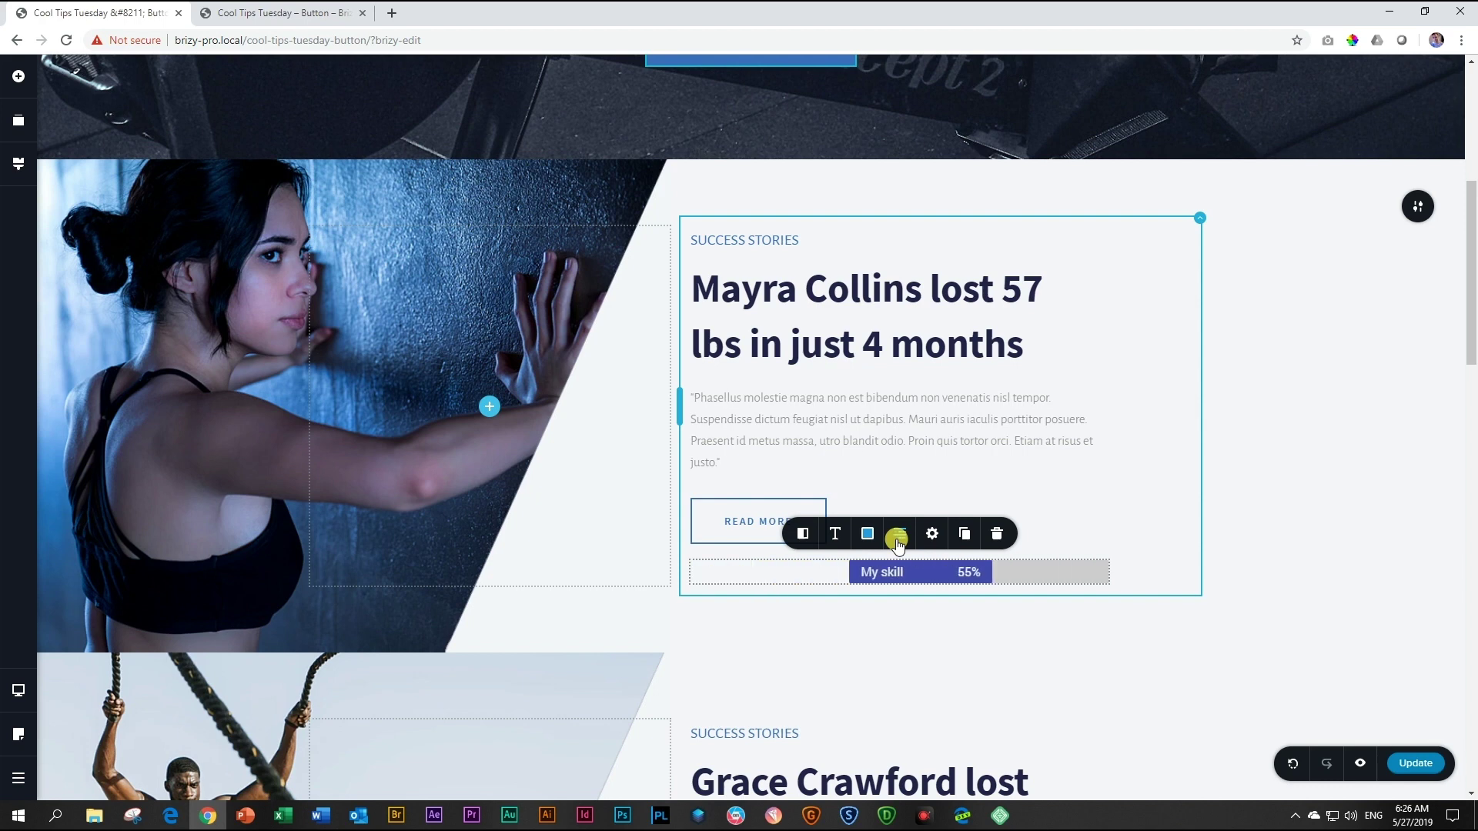
{"action": "left_click", "coordinate": [895, 538]}
{"action": "left_click", "coordinate": [896, 539]}
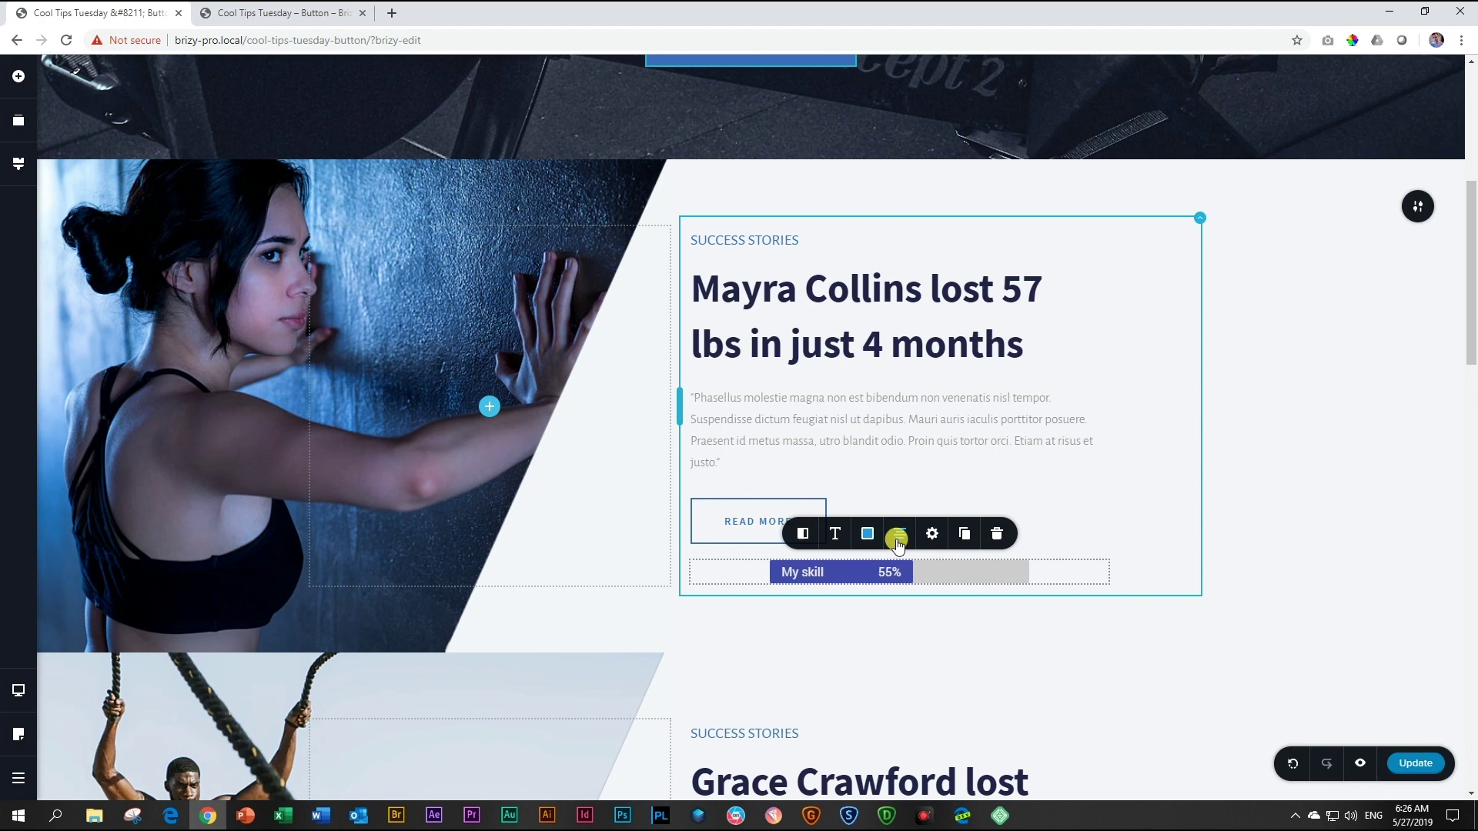
{"action": "left_click", "coordinate": [896, 539]}
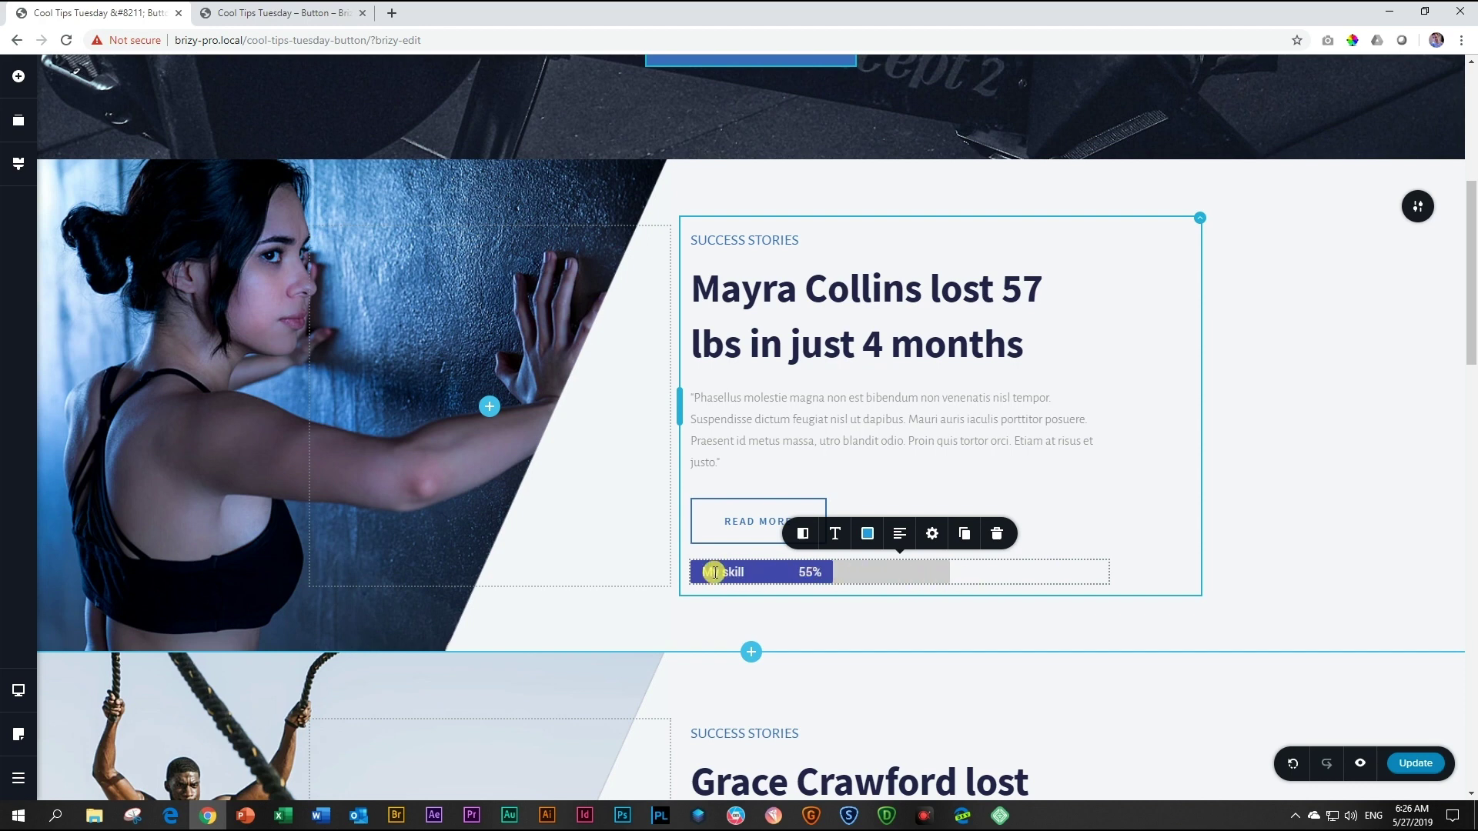
Duplicate the skill bar four times to make five stacked progress bars
{"action": "left_click", "coordinate": [964, 534]}
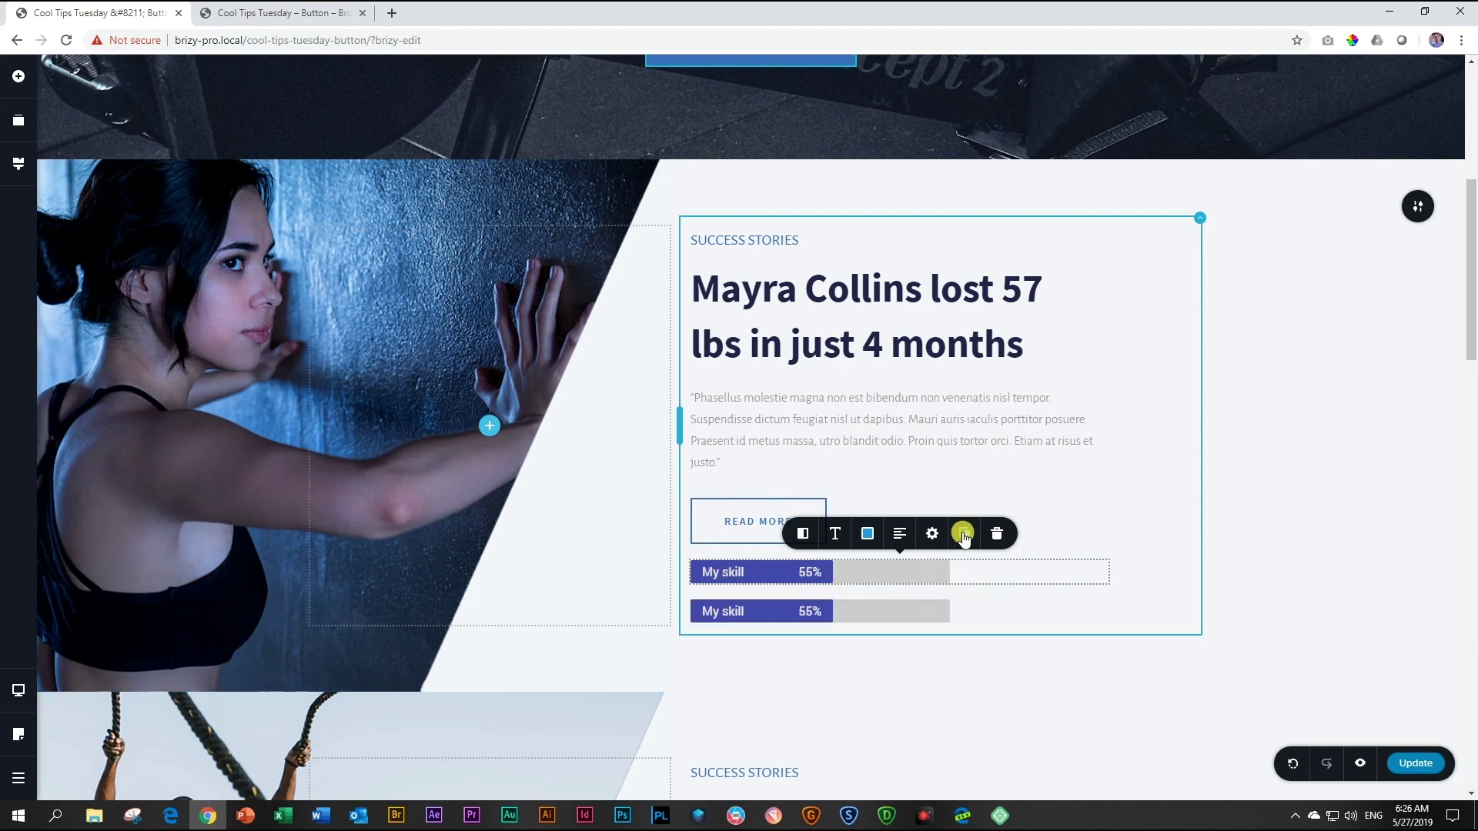
{"action": "left_click", "coordinate": [965, 533]}
{"action": "left_click", "coordinate": [964, 533]}
{"action": "left_click", "coordinate": [964, 533]}
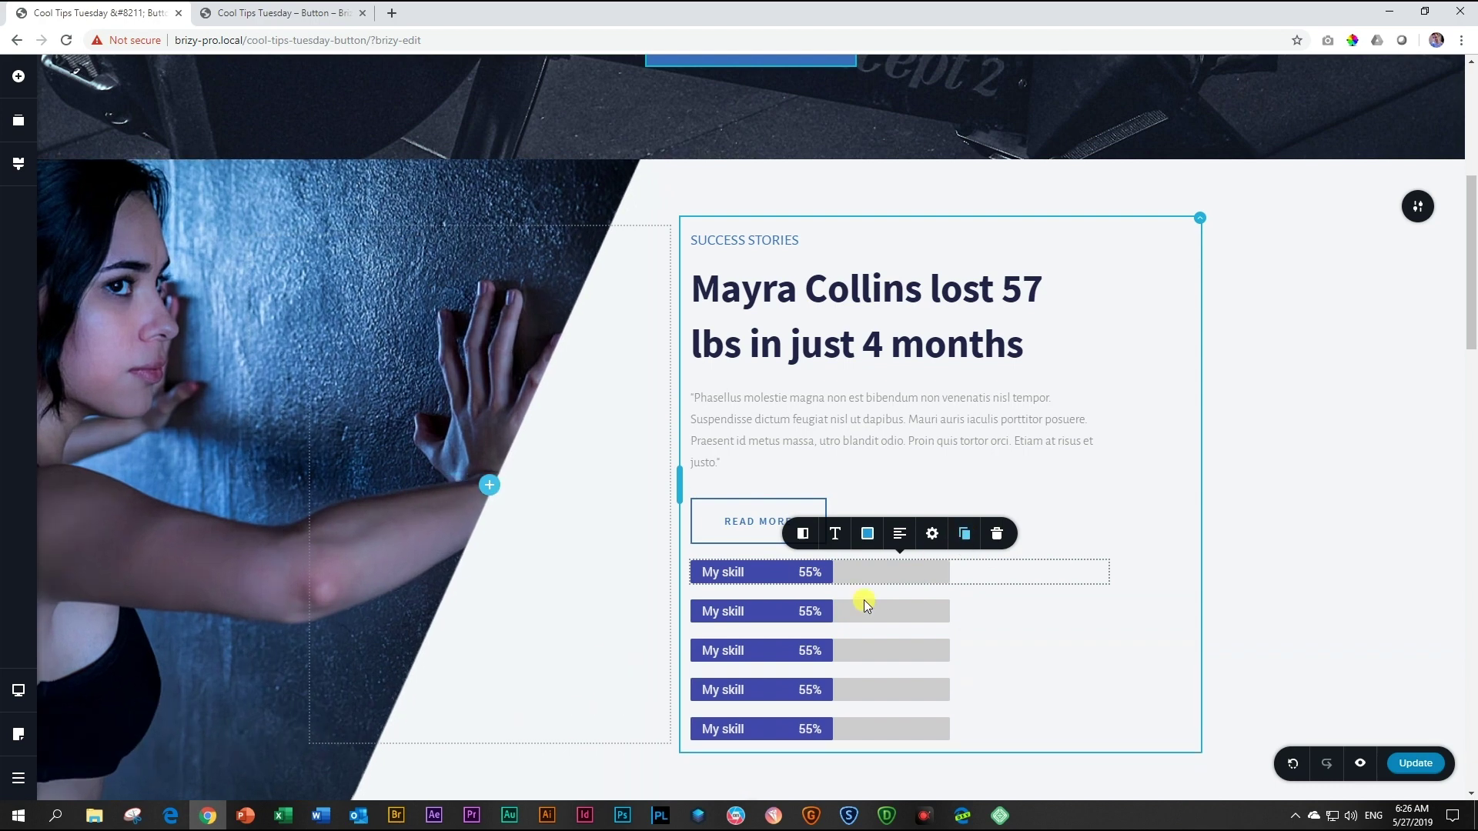
Set the second bar to 28% and the third to 82%, then select the first bar's label
{"action": "left_click", "coordinate": [792, 610]}
{"action": "left_click", "coordinate": [734, 577]}
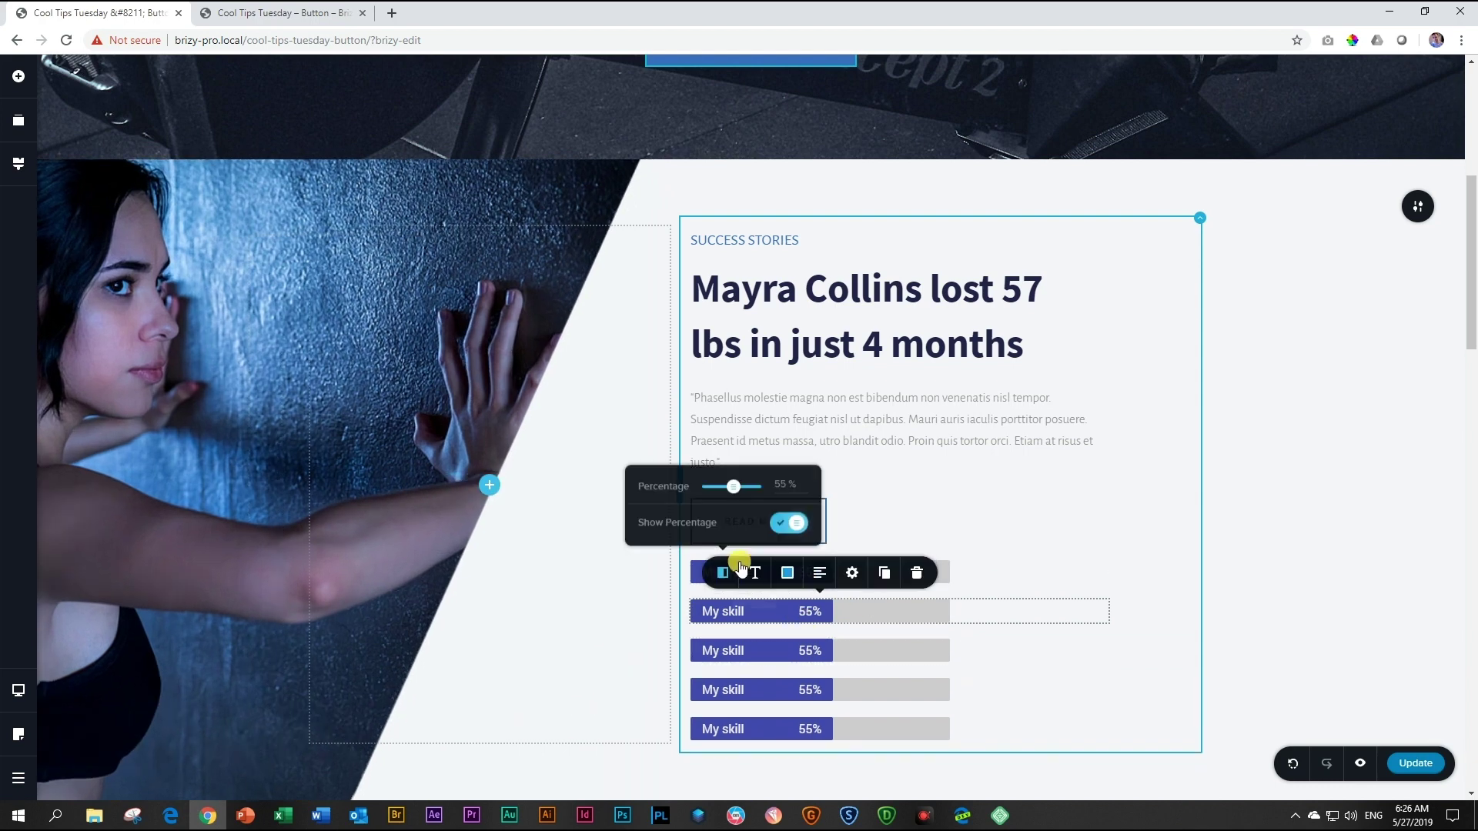
{"action": "left_click_drag", "start_coordinate": [739, 486], "coordinate": [720, 486]}
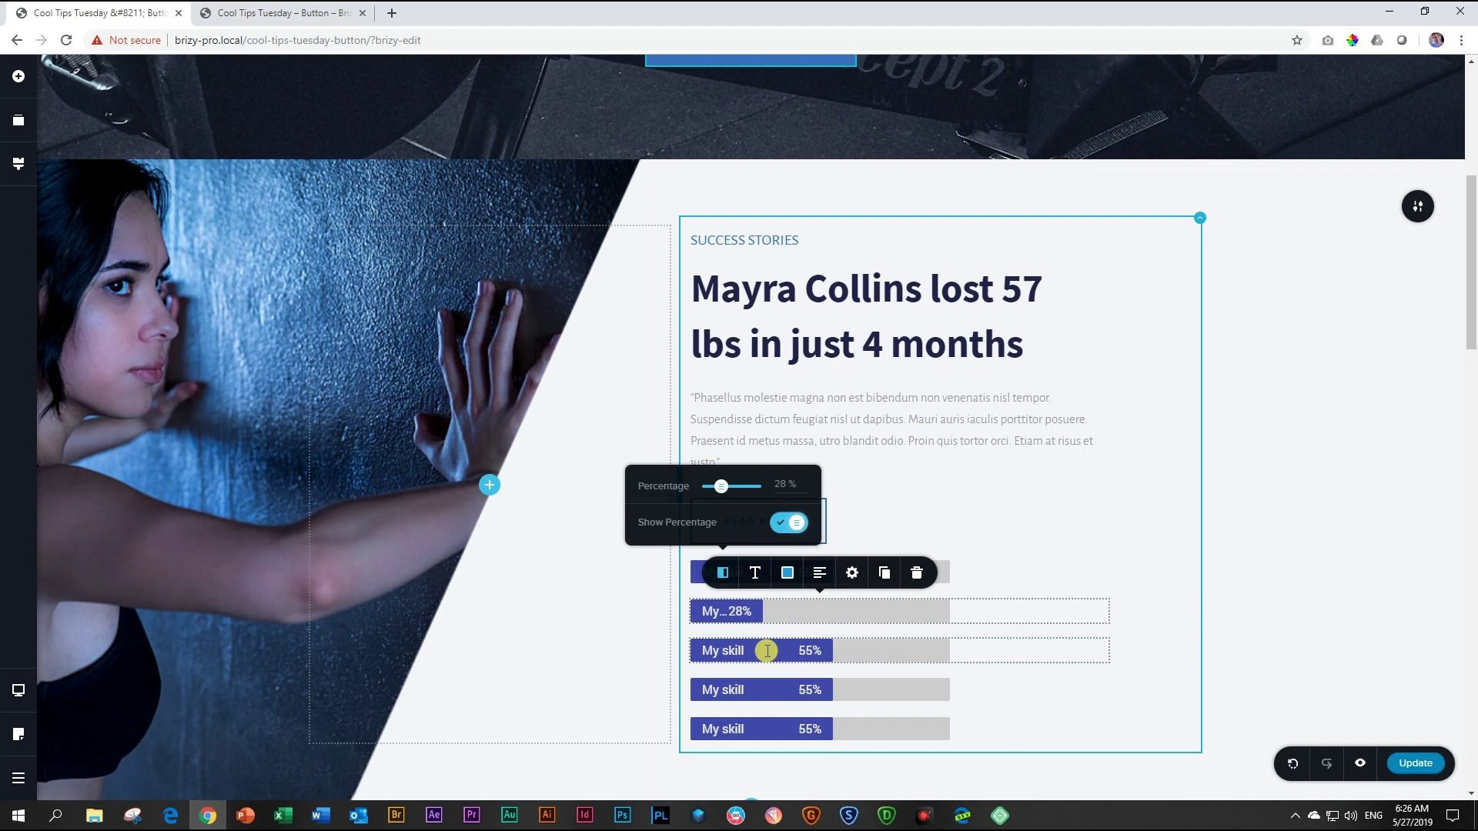
{"action": "left_click", "coordinate": [765, 651]}
{"action": "left_click", "coordinate": [722, 612]}
{"action": "left_click_drag", "start_coordinate": [726, 538], "coordinate": [742, 537]}
{"action": "left_click", "coordinate": [769, 689]}
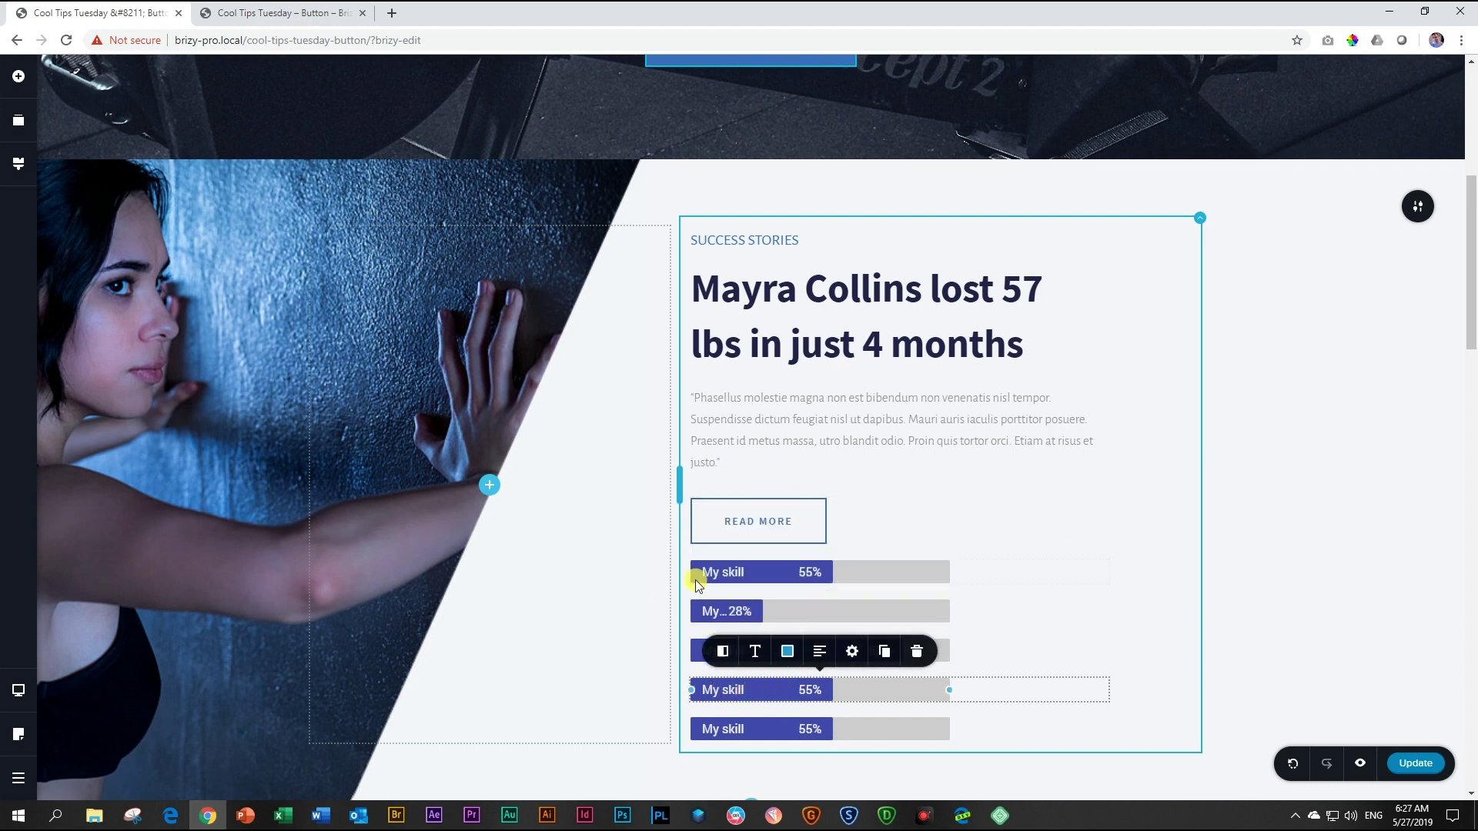
{"action": "left_click", "coordinate": [747, 572]}
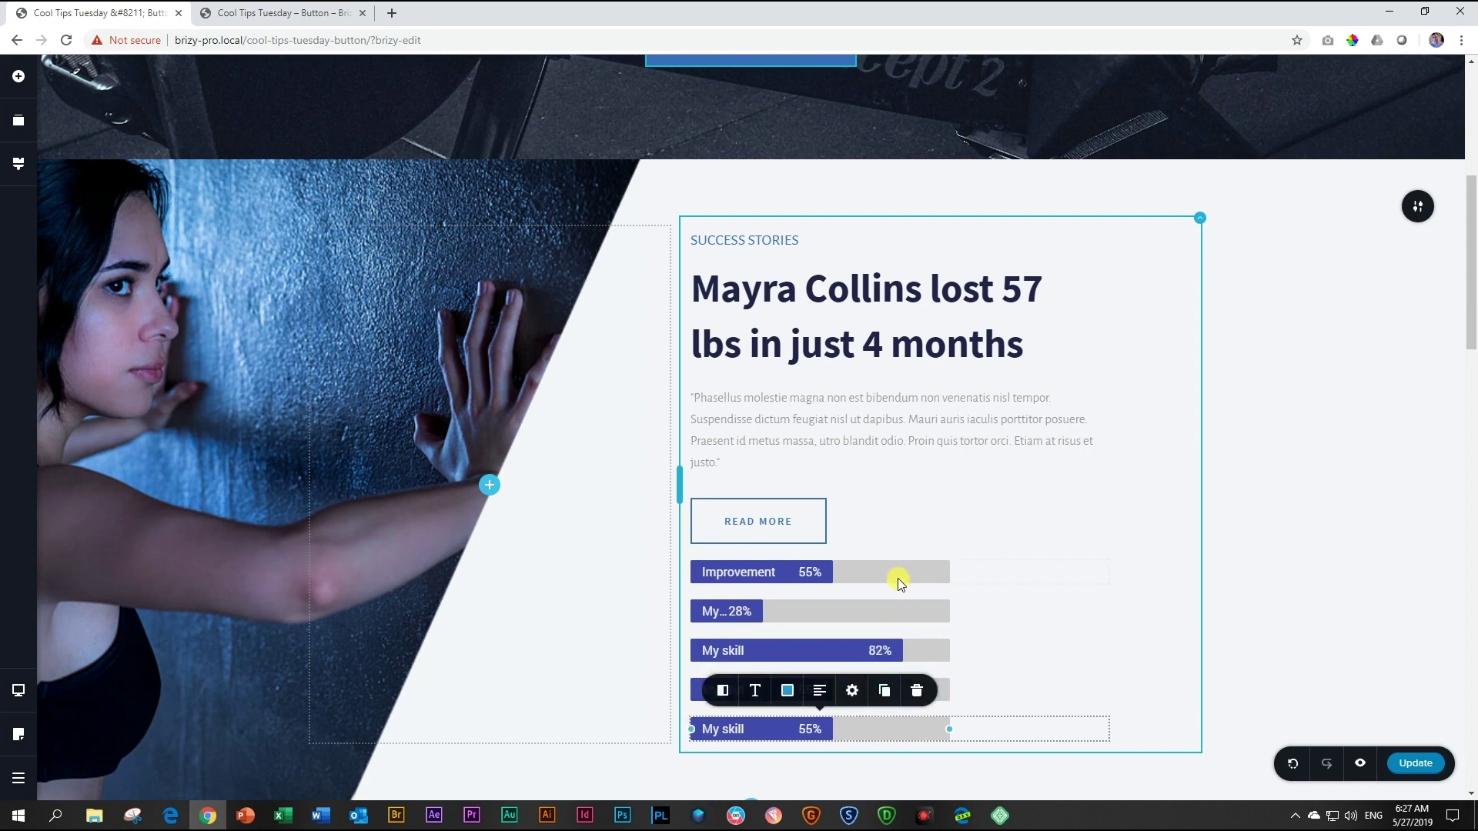
Widen the Improvement bar and give it a magenta #AC4195 fill over a light grey track
{"action": "left_click_drag", "start_coordinate": [965, 576], "coordinate": [1145, 580]}
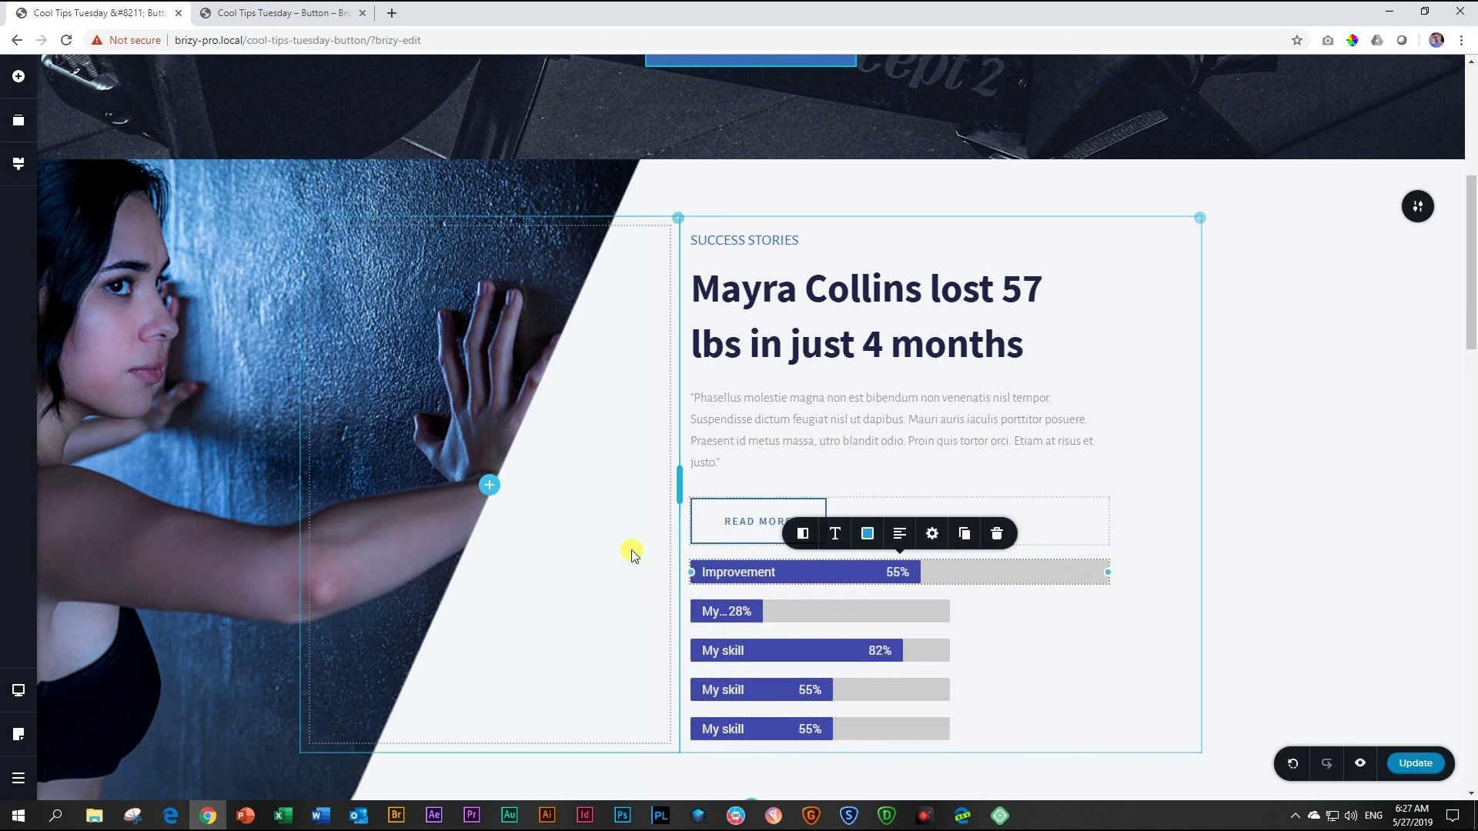
{"action": "left_click", "coordinate": [867, 534]}
{"action": "left_click", "coordinate": [852, 316]}
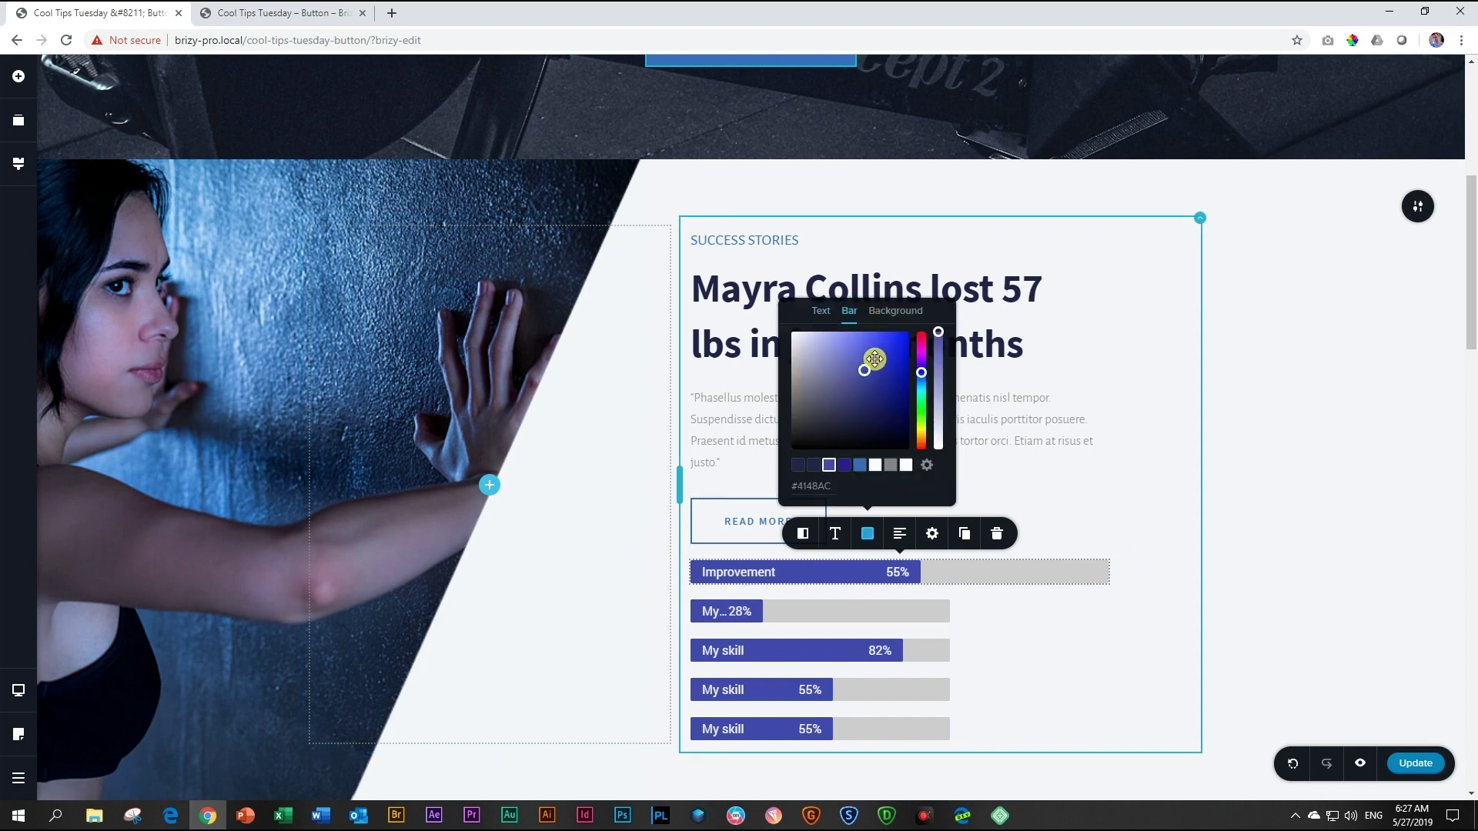
{"action": "left_click_drag", "start_coordinate": [921, 350], "coordinate": [921, 347]}
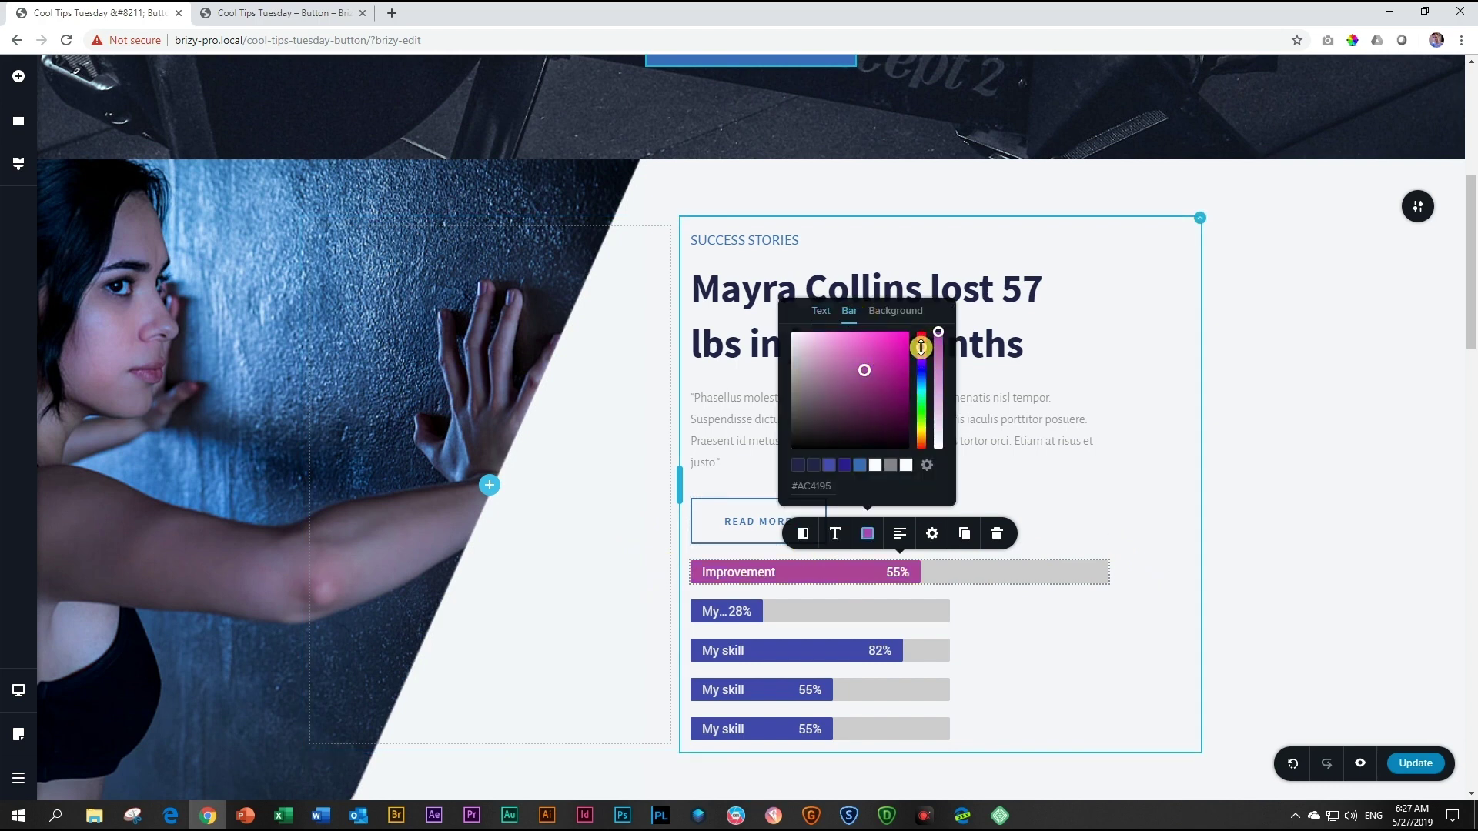
{"action": "left_click", "coordinate": [896, 311]}
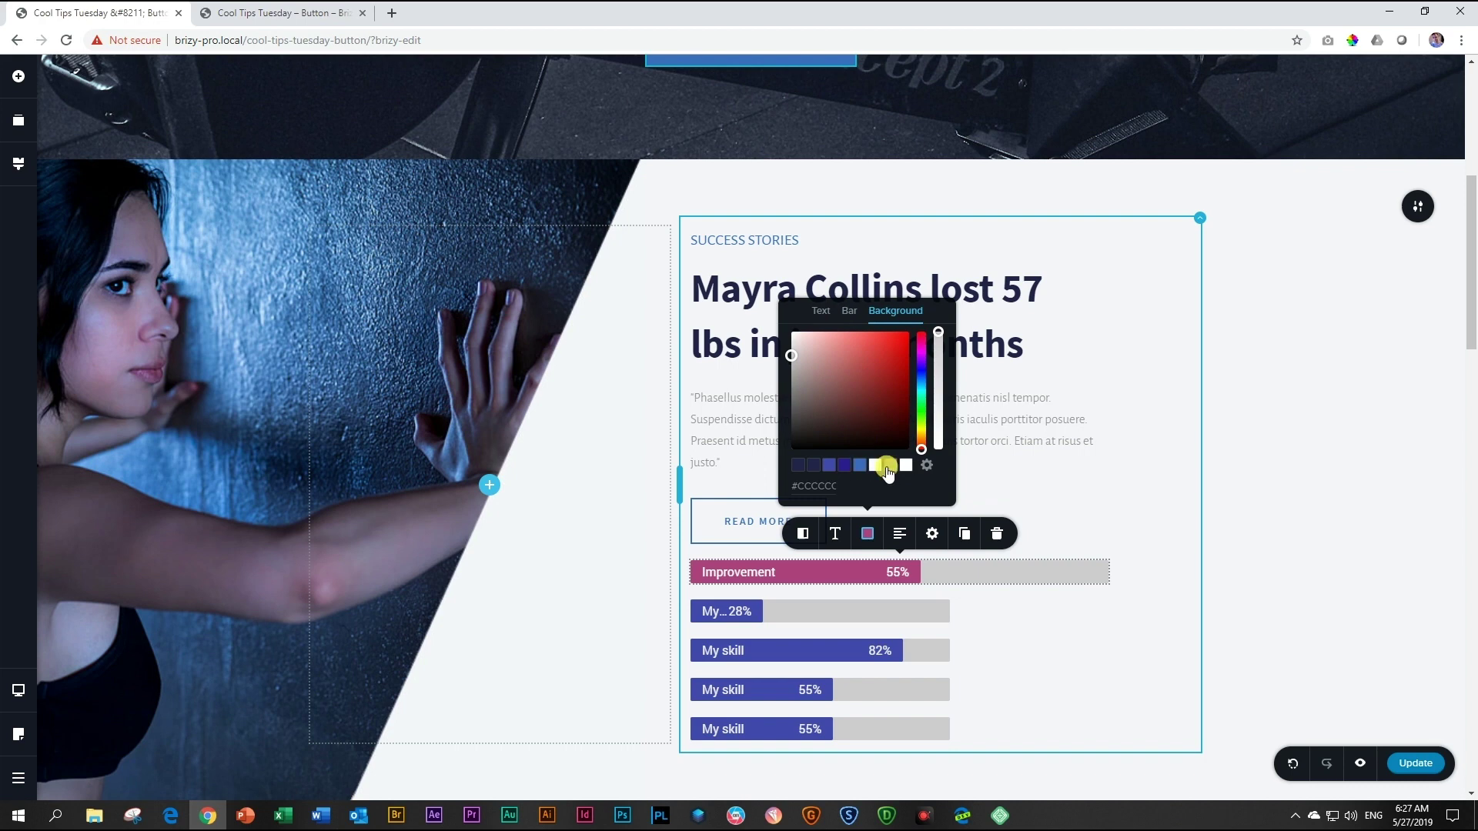
{"action": "left_click", "coordinate": [875, 466]}
{"action": "left_click", "coordinate": [985, 462]}
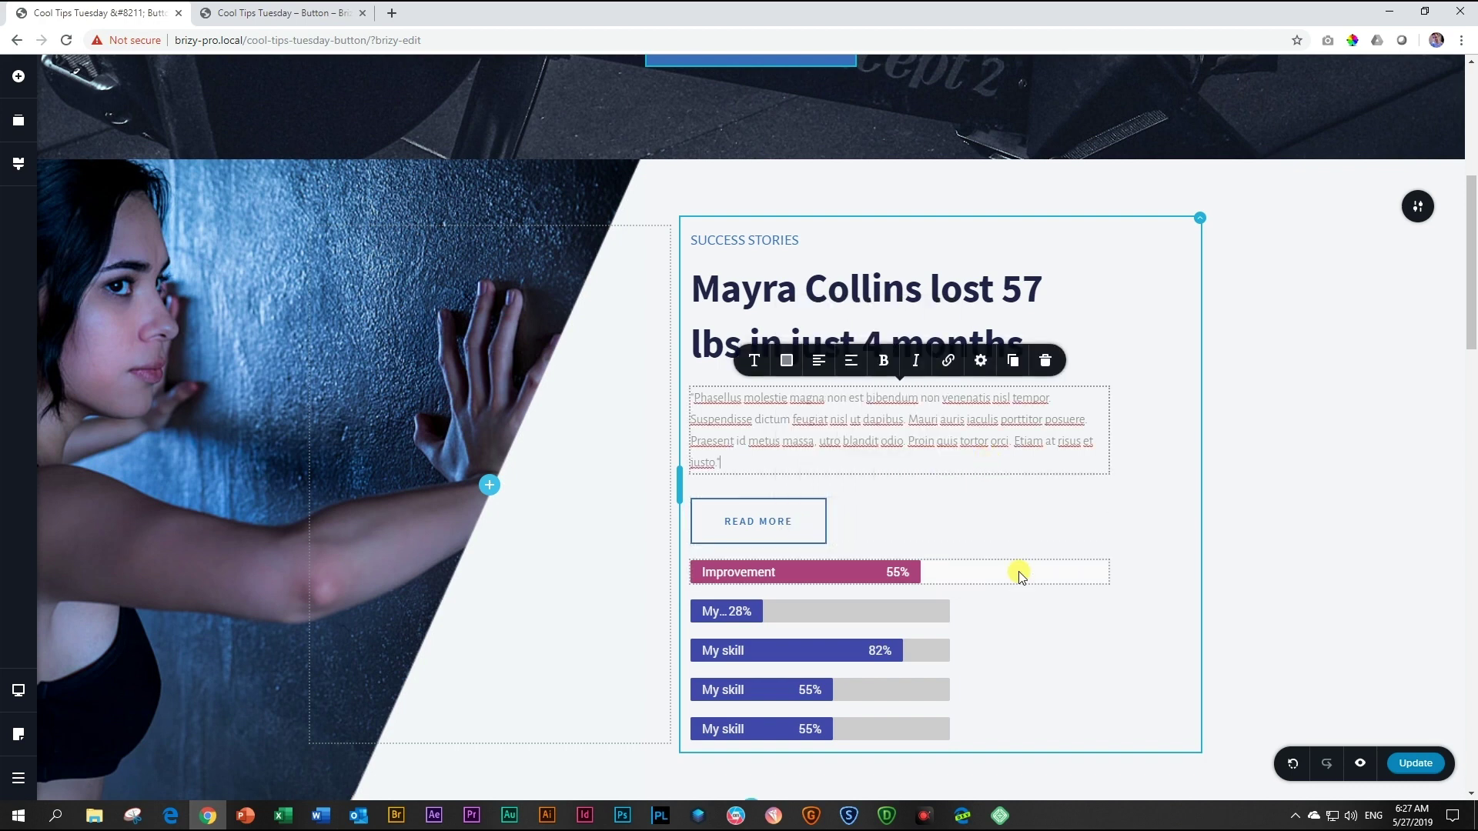
Copy the Improvement bar's style and paste it onto the 28%, 82%, fourth and fifth bars
{"action": "right_click", "coordinate": [804, 573]}
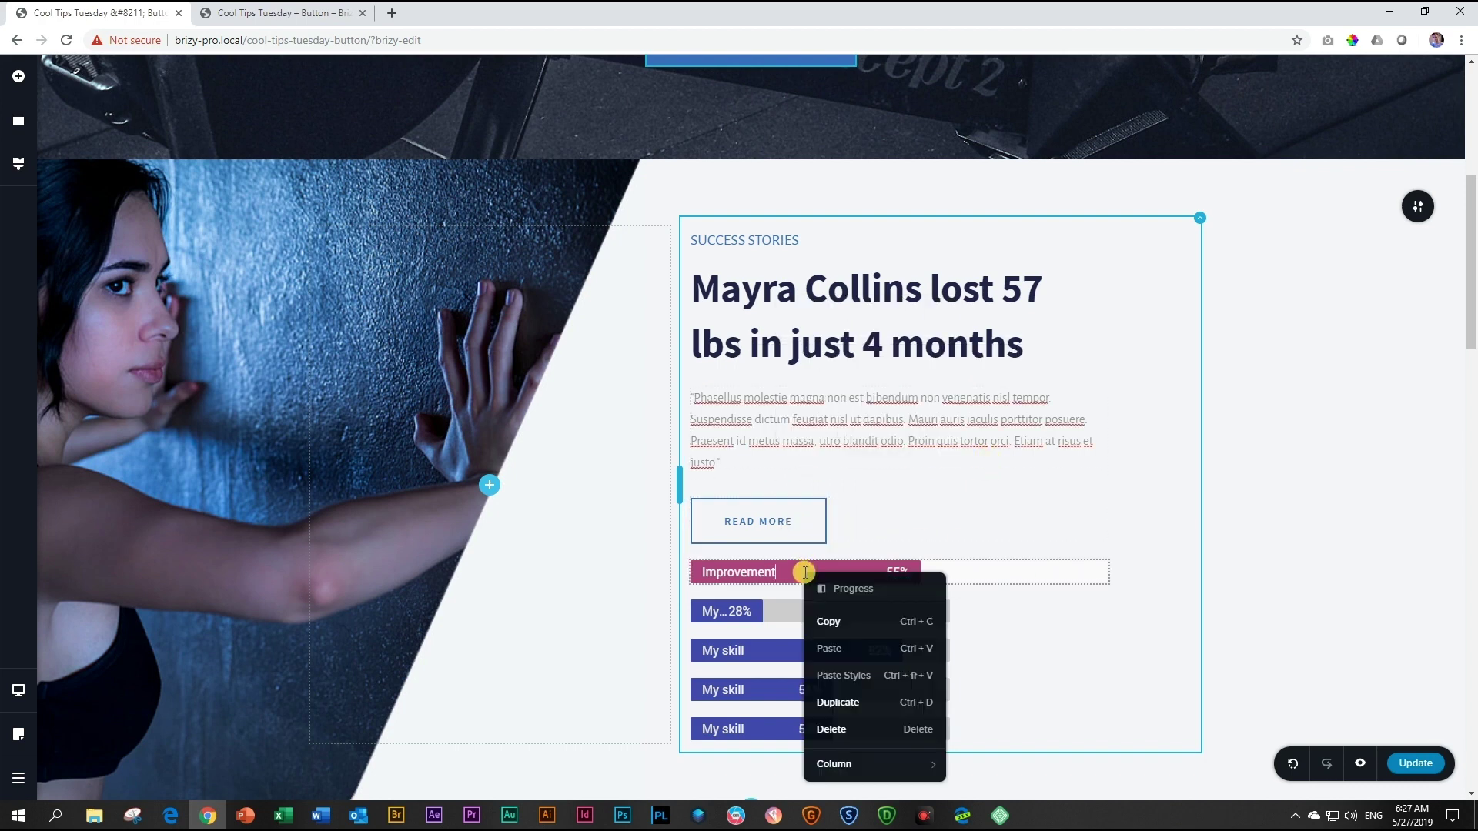
{"action": "left_click", "coordinate": [823, 621]}
{"action": "right_click", "coordinate": [823, 608]}
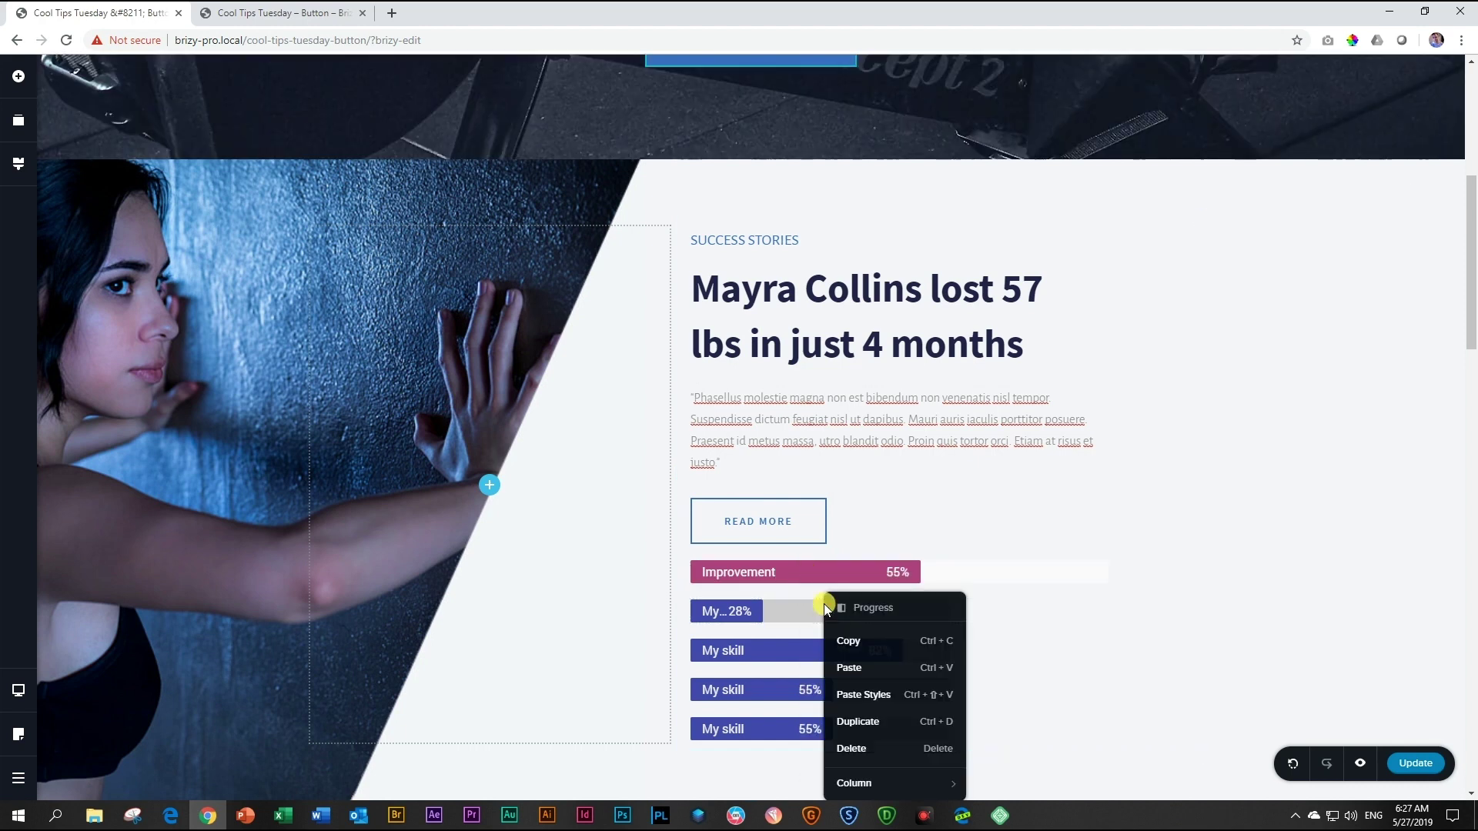
{"action": "left_click", "coordinate": [844, 695]}
{"action": "right_click", "coordinate": [817, 651]}
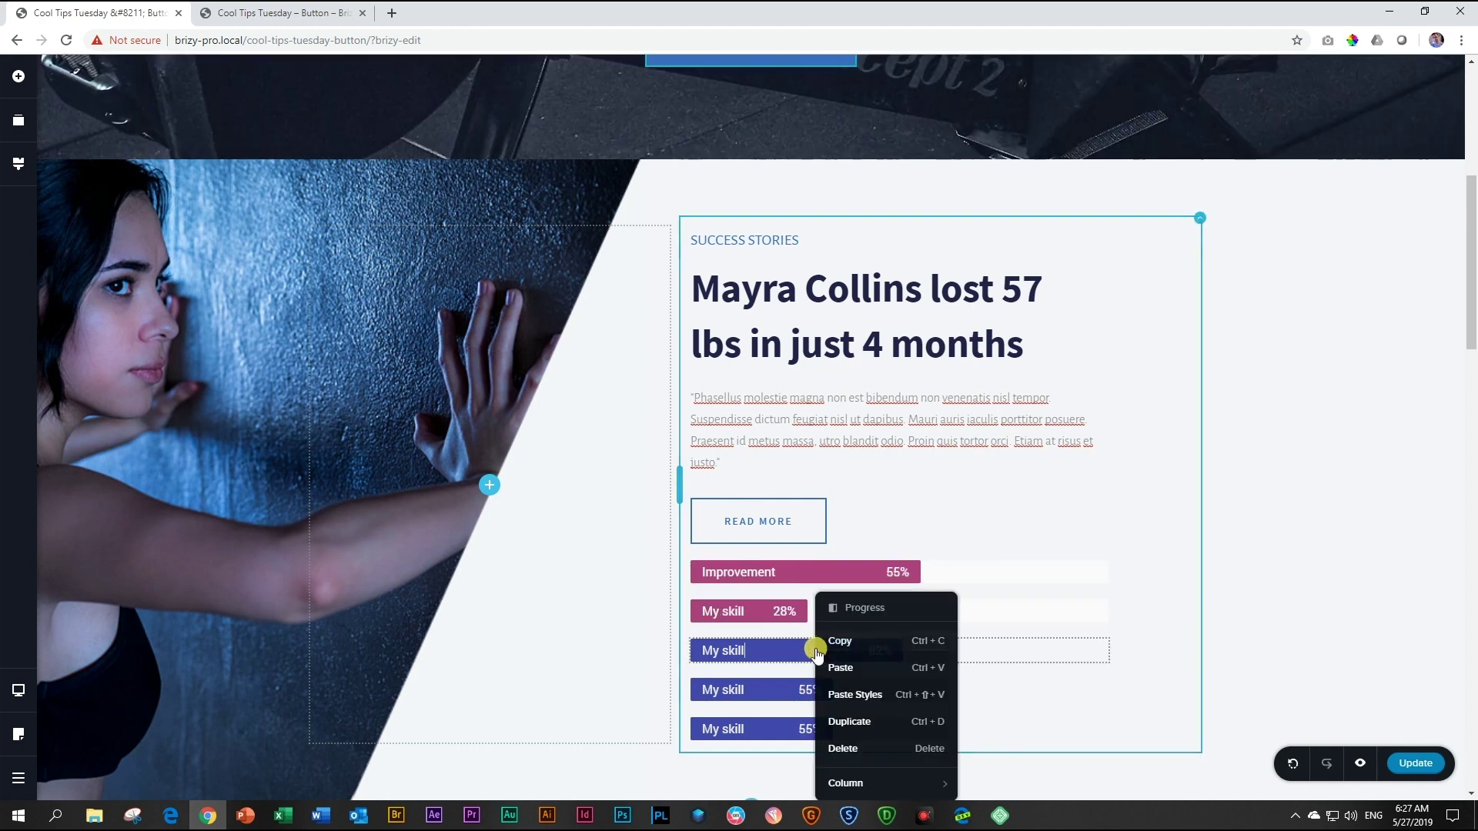
{"action": "left_click", "coordinate": [840, 696]}
{"action": "right_click", "coordinate": [809, 685]}
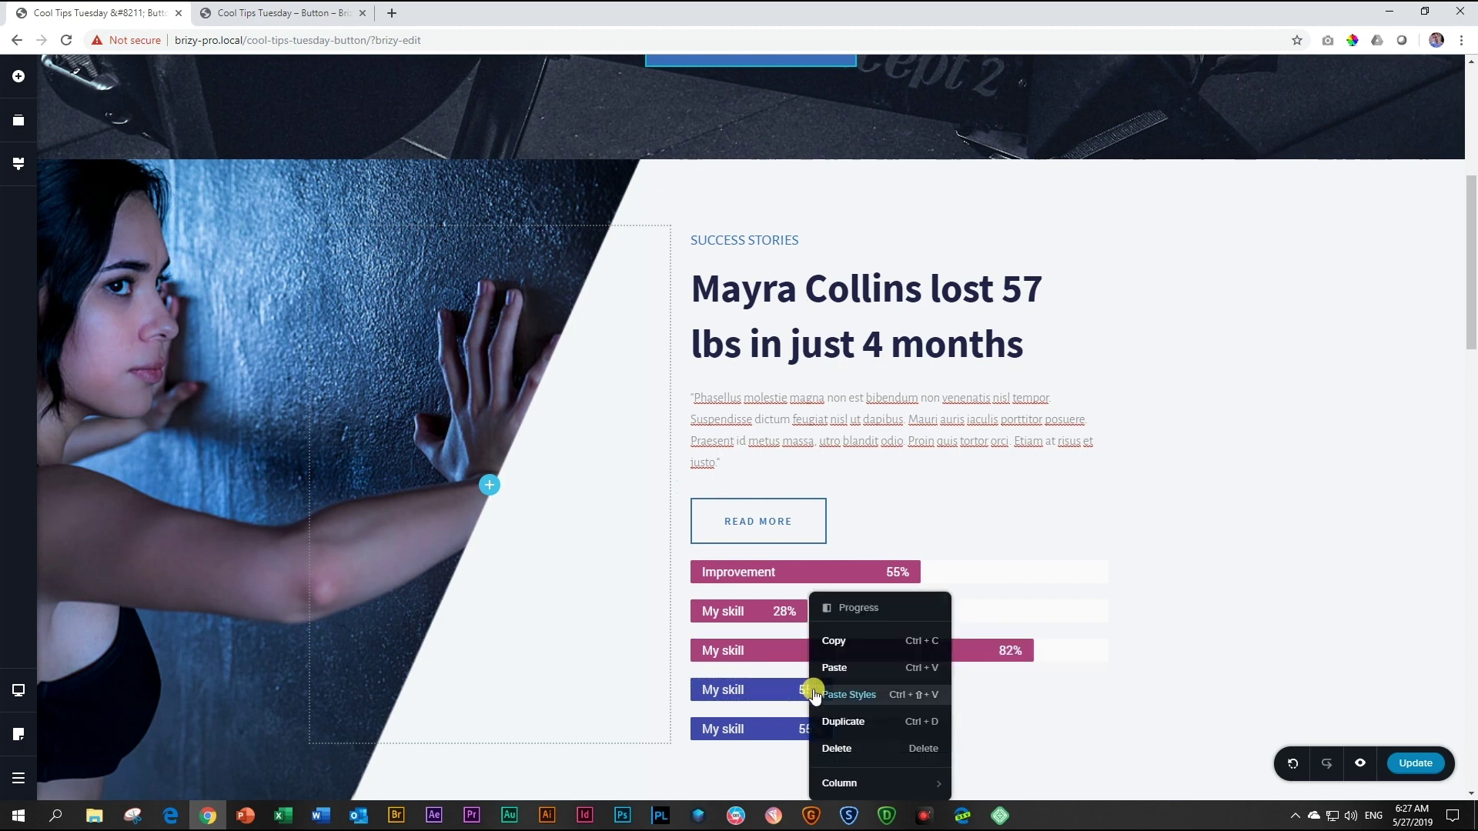
{"action": "left_click", "coordinate": [842, 695]}
{"action": "right_click", "coordinate": [810, 727]}
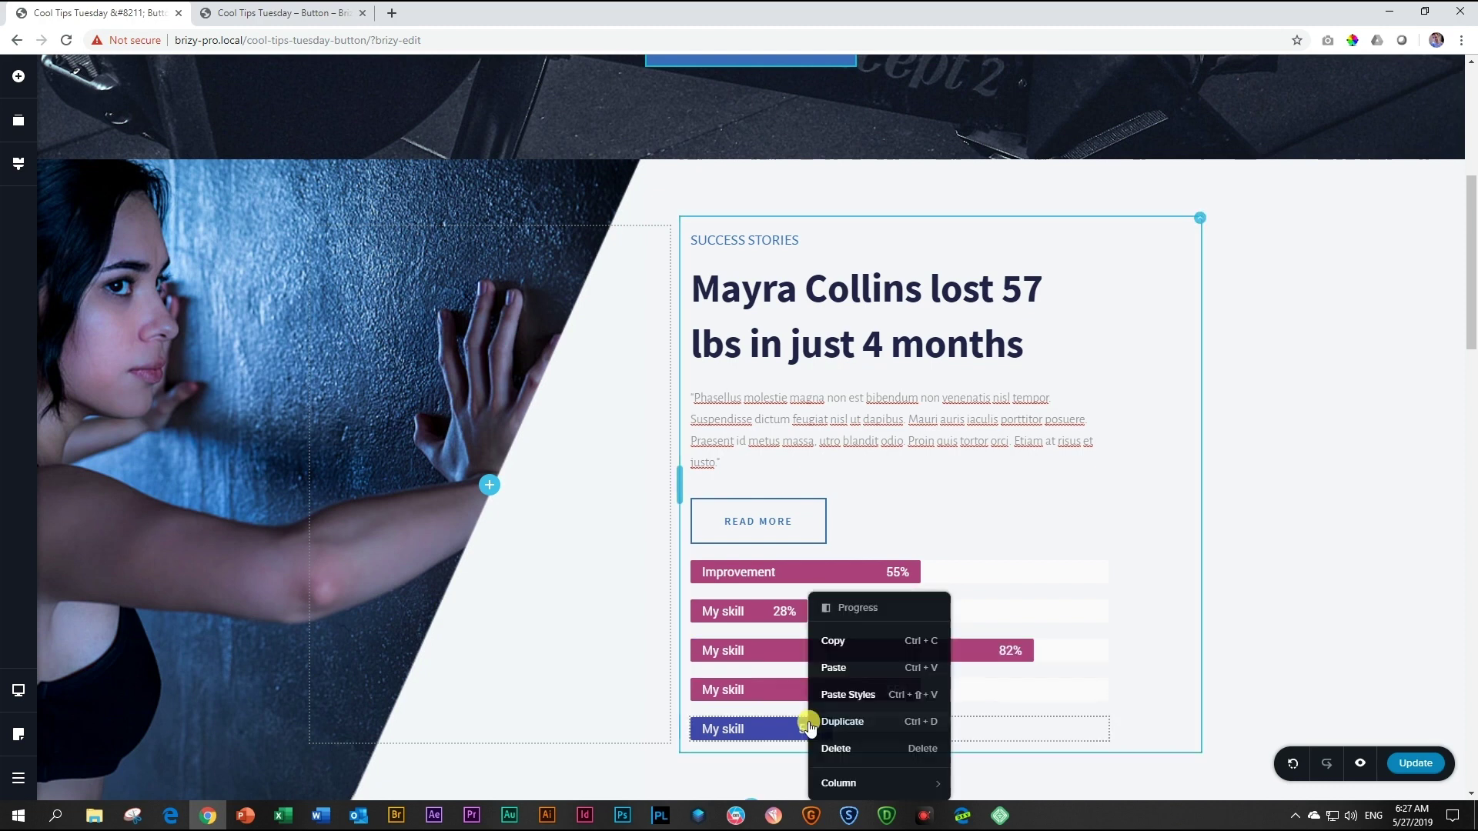
{"action": "left_click", "coordinate": [843, 695]}
Preview the tablet layout, toggling the Improvement bar's visibility off and on, then switch to mobile
{"action": "scroll", "coordinate": [835, 696], "scroll_direction": "down", "scroll_amount": 1}
{"action": "left_click", "coordinate": [19, 690]}
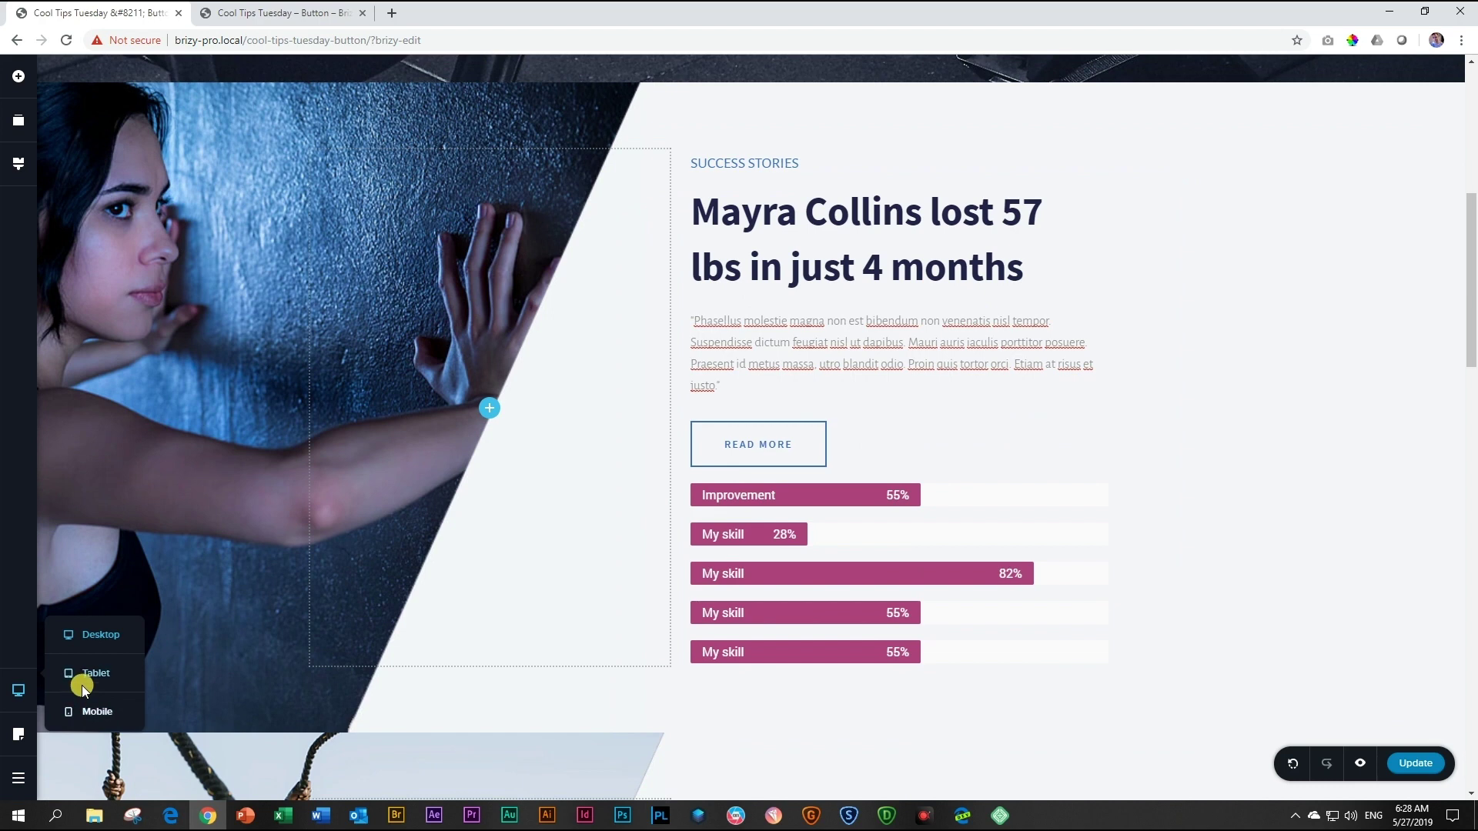
{"action": "left_click", "coordinate": [82, 682]}
{"action": "left_click", "coordinate": [770, 520]}
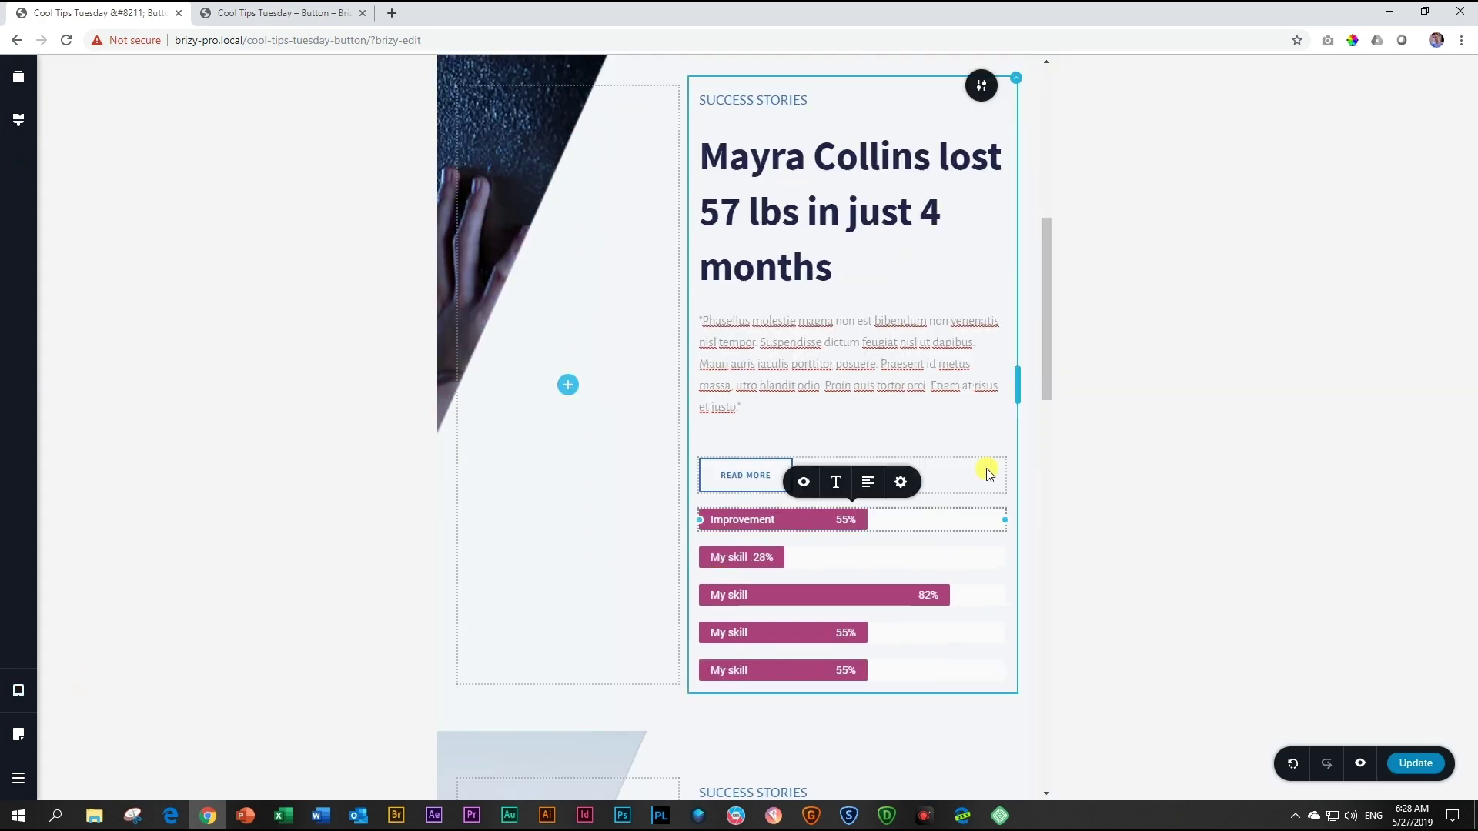
{"action": "left_click", "coordinate": [802, 485]}
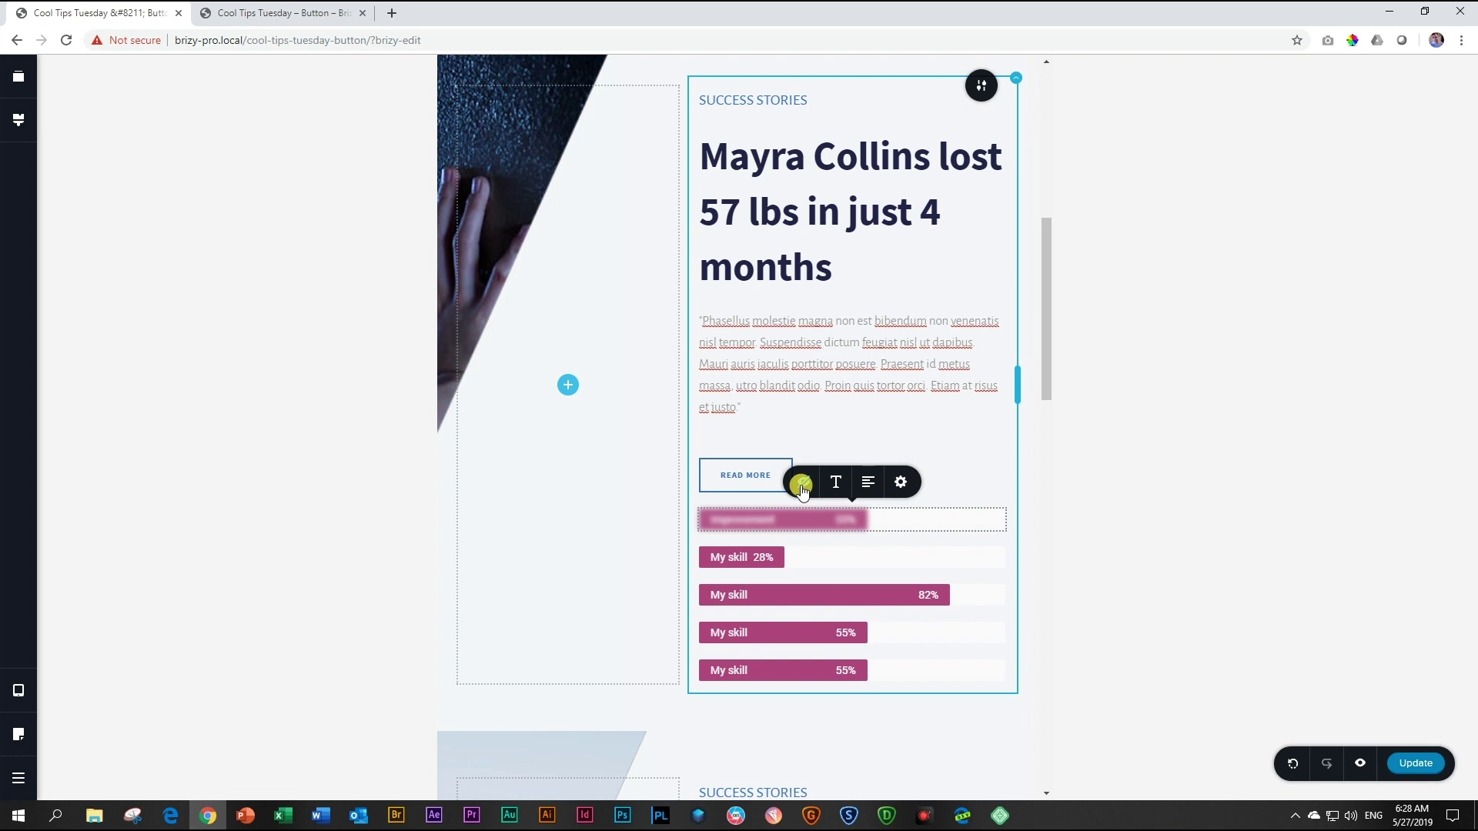
{"action": "left_click", "coordinate": [801, 484]}
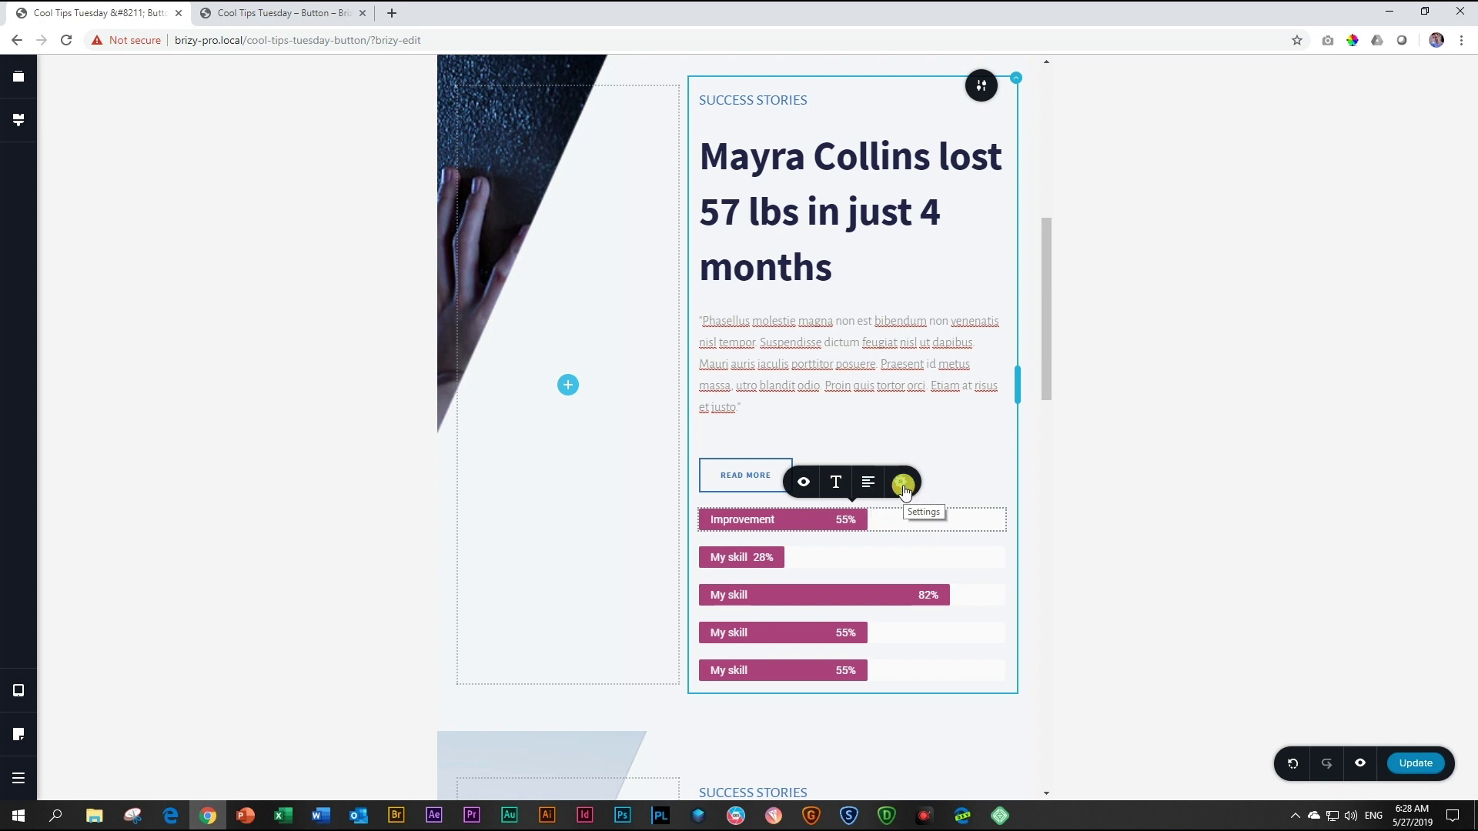
{"action": "left_click", "coordinate": [18, 690]}
{"action": "left_click", "coordinate": [97, 711]}
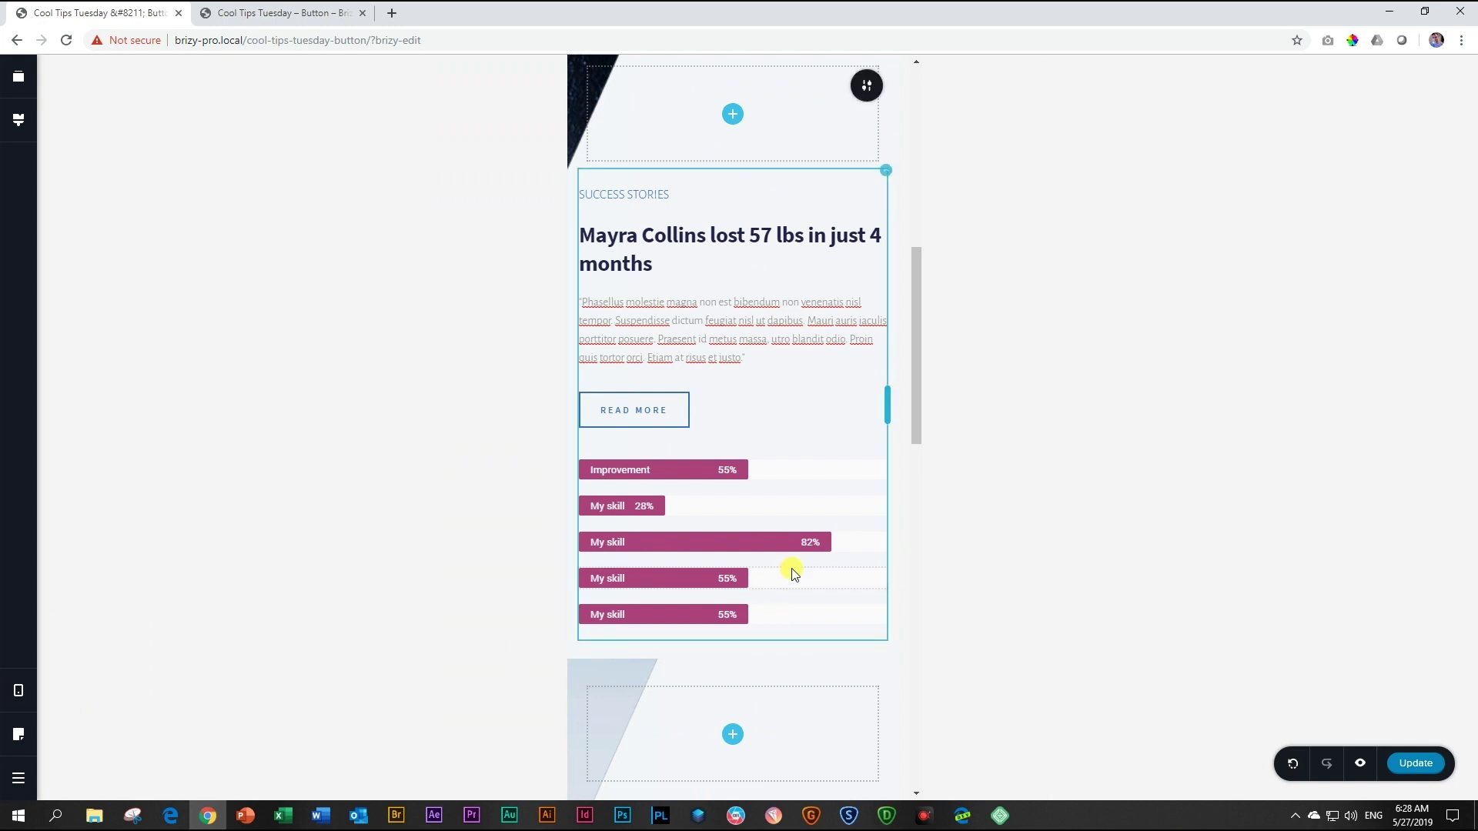